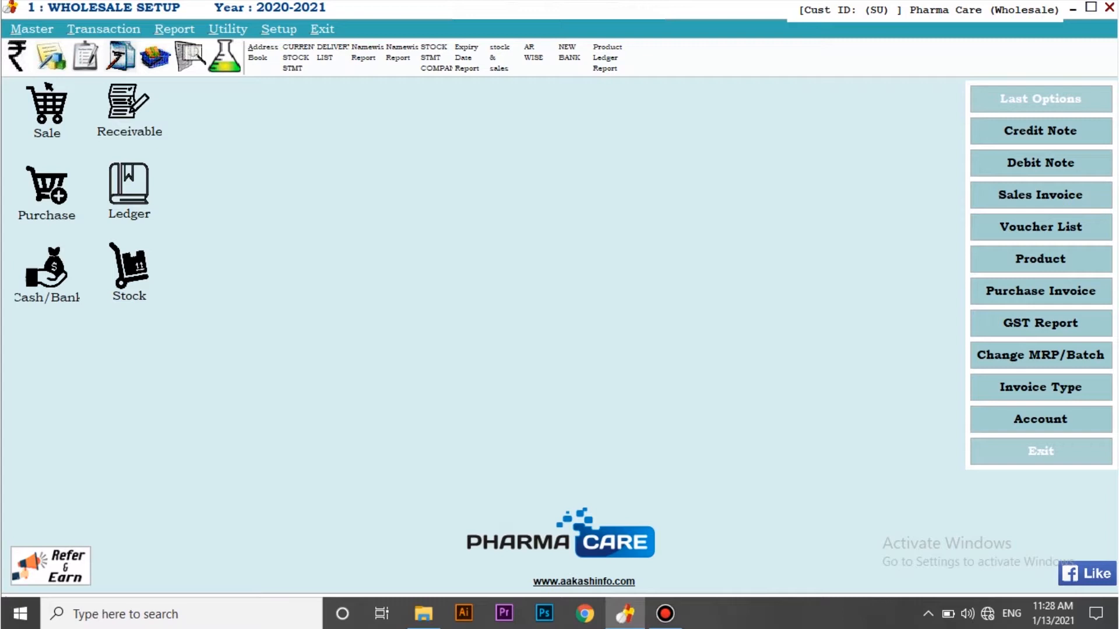
# - Open the Credit Note (Stock) voucher list and start a new credit note
pyautogui.hotkey('alt', 't')
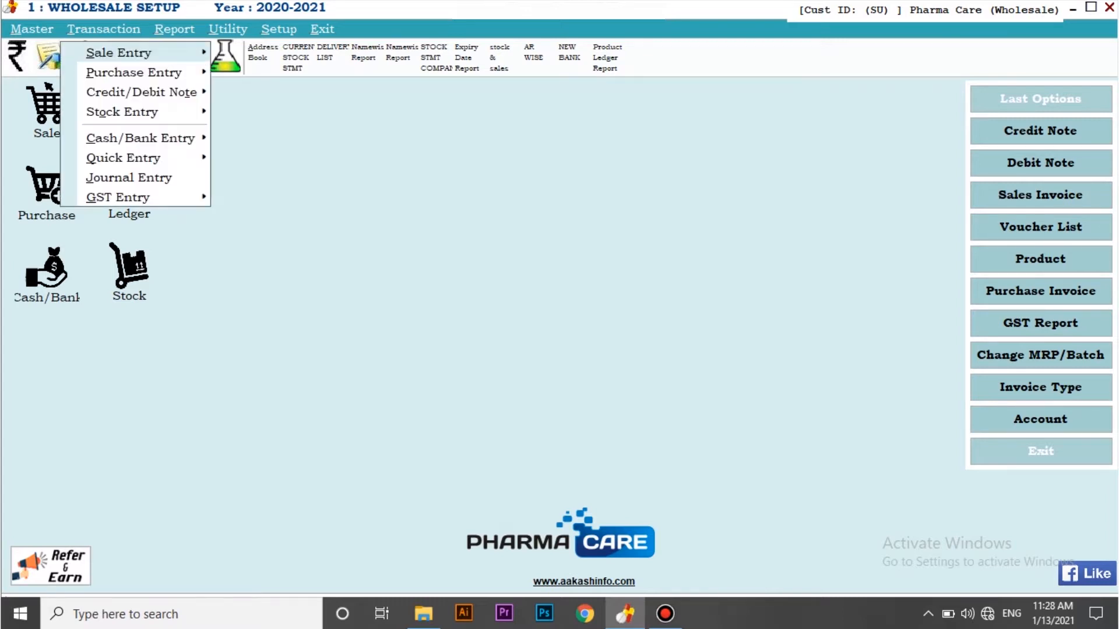
pyautogui.press('Down')
pyautogui.press('Down')
pyautogui.press('Right')
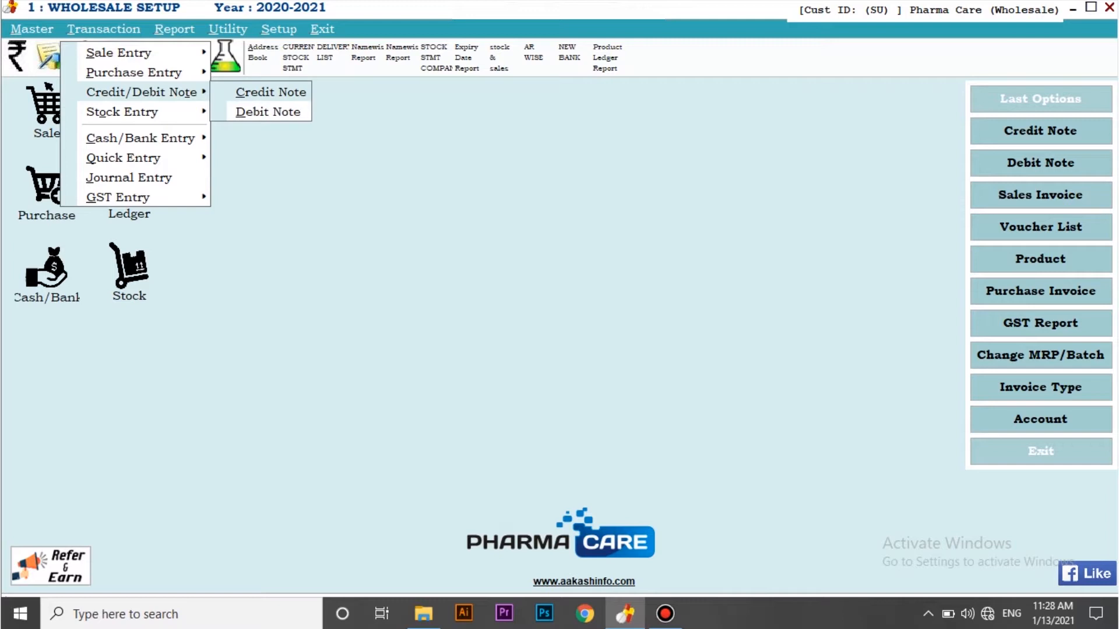
pyautogui.press('Return')
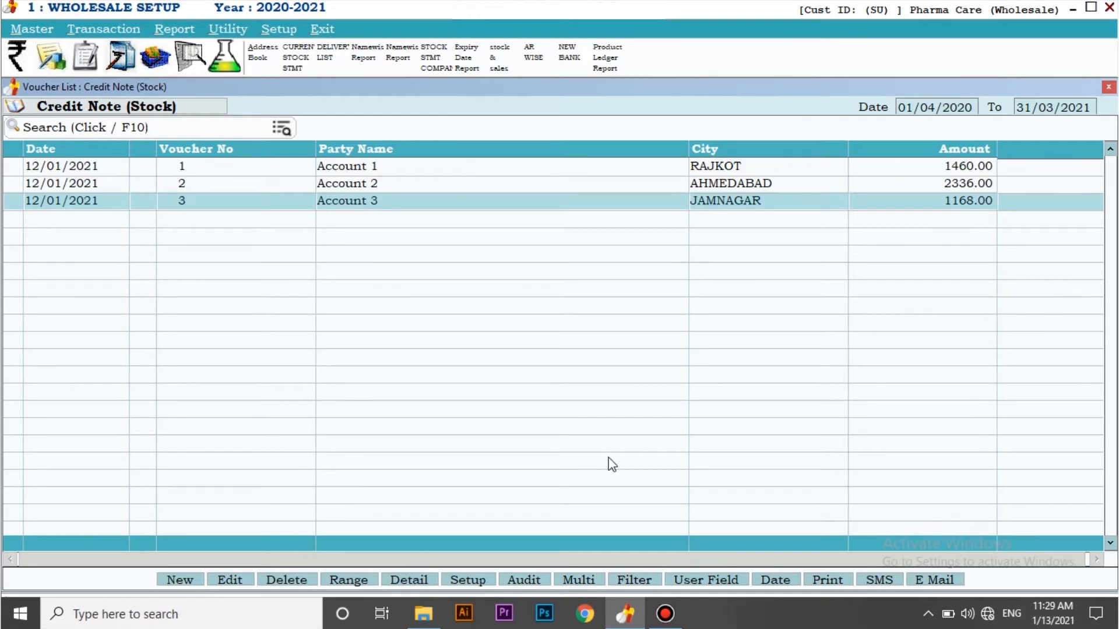
pyautogui.click(178, 579)
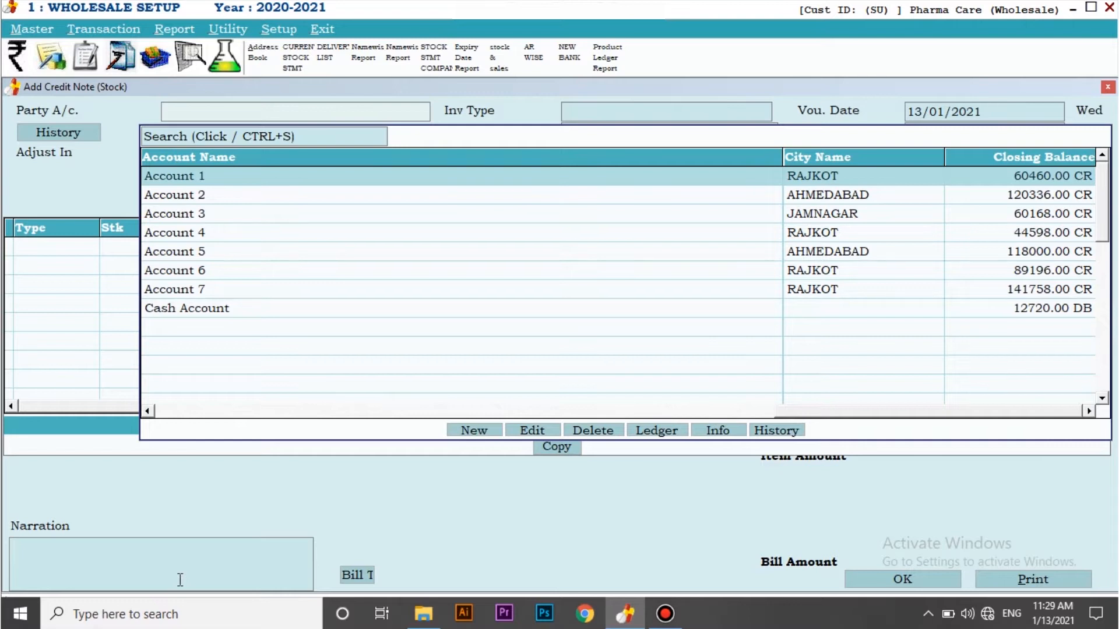
# - Choose Account 5 from Ahmedabad as the credit note's party account
pyautogui.press('Down')
pyautogui.press('Down')
pyautogui.press('Down')
pyautogui.press('Down')
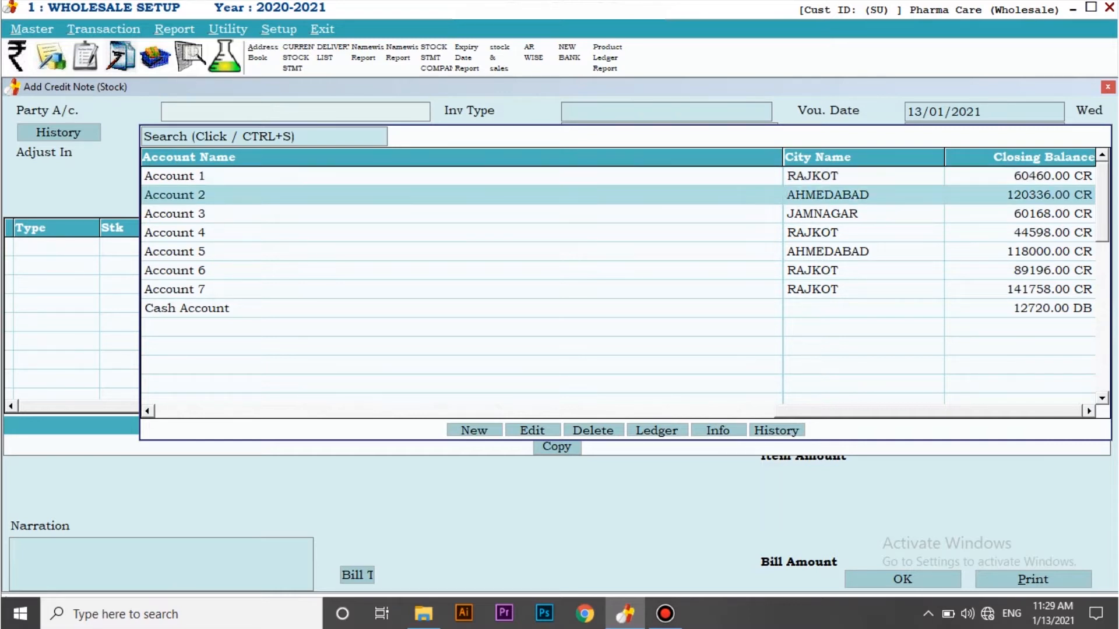
pyautogui.press('Return')
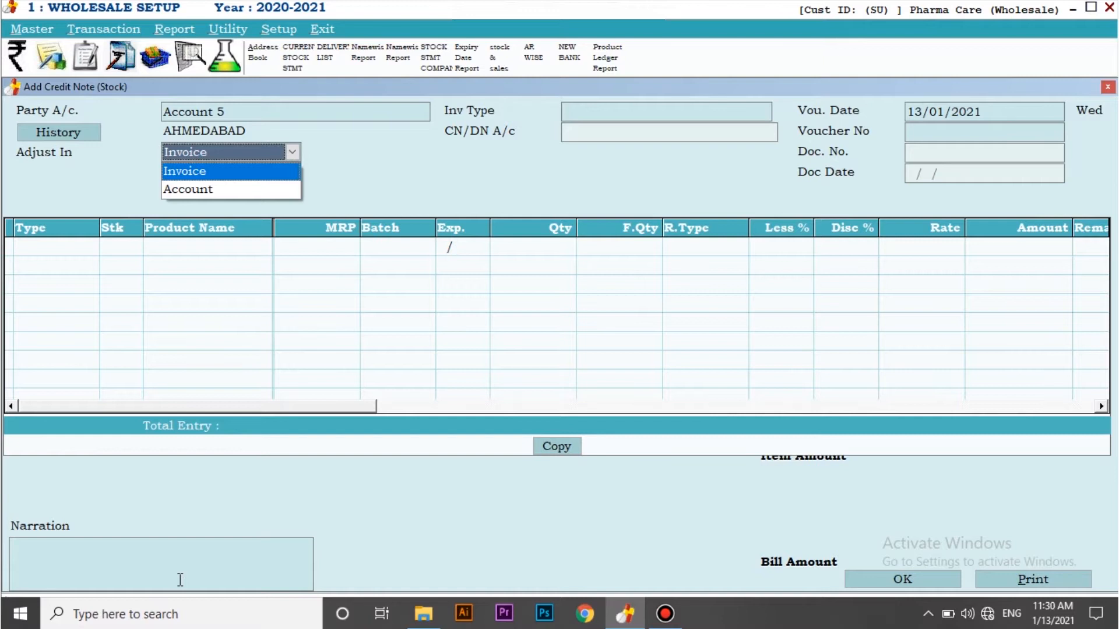
# - Set the credit note to adjust in Account and select bill T/5 as its bill number
pyautogui.press('Down')
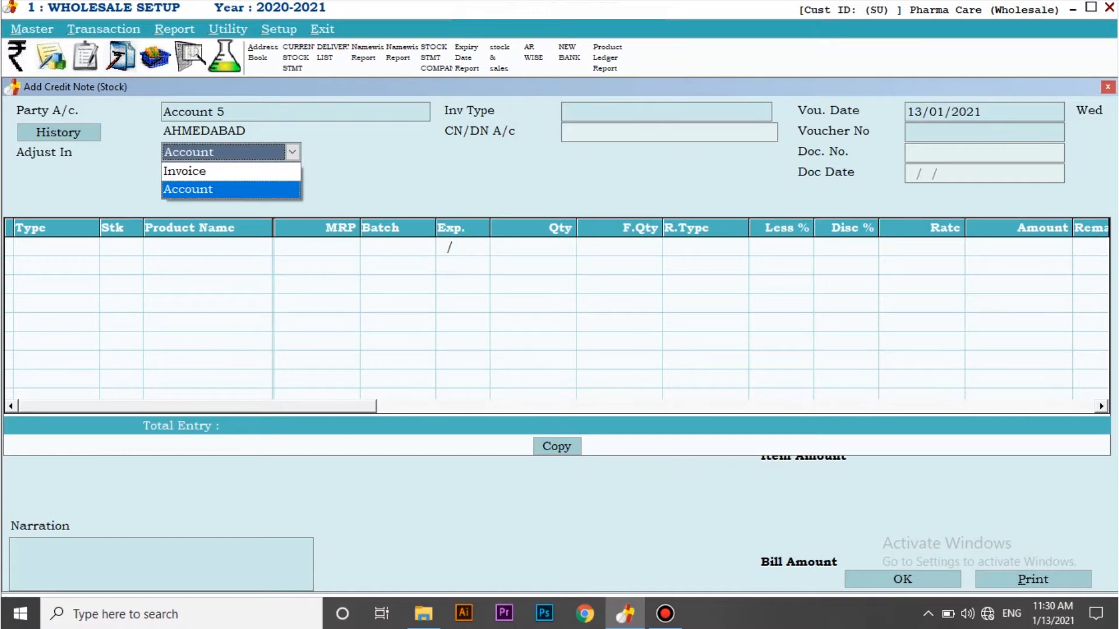
pyautogui.press('Return')
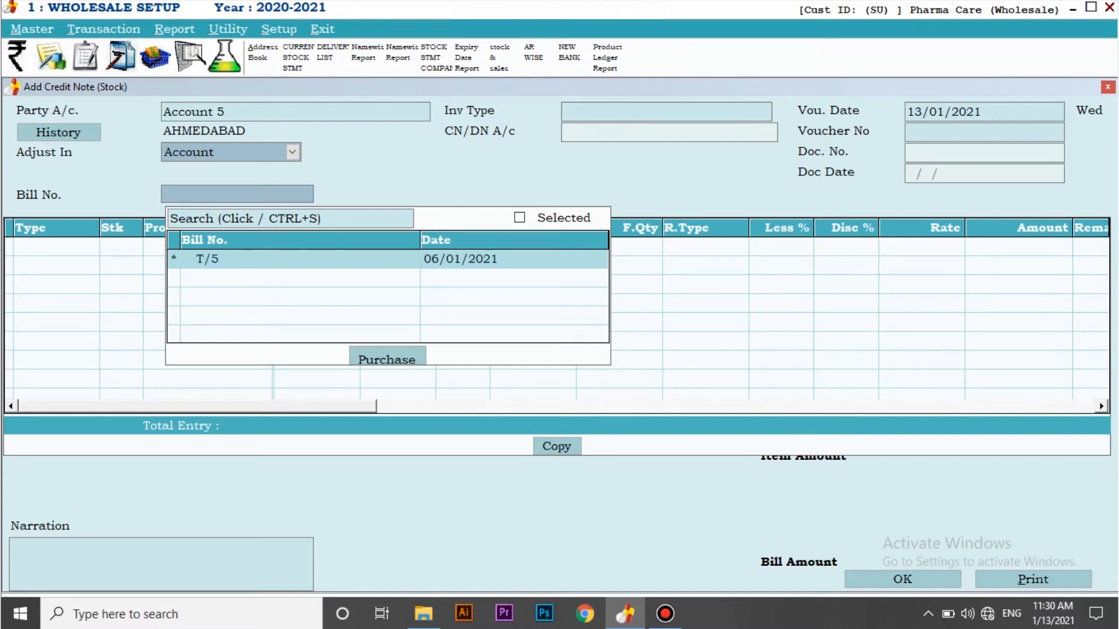
pyautogui.press('Return')
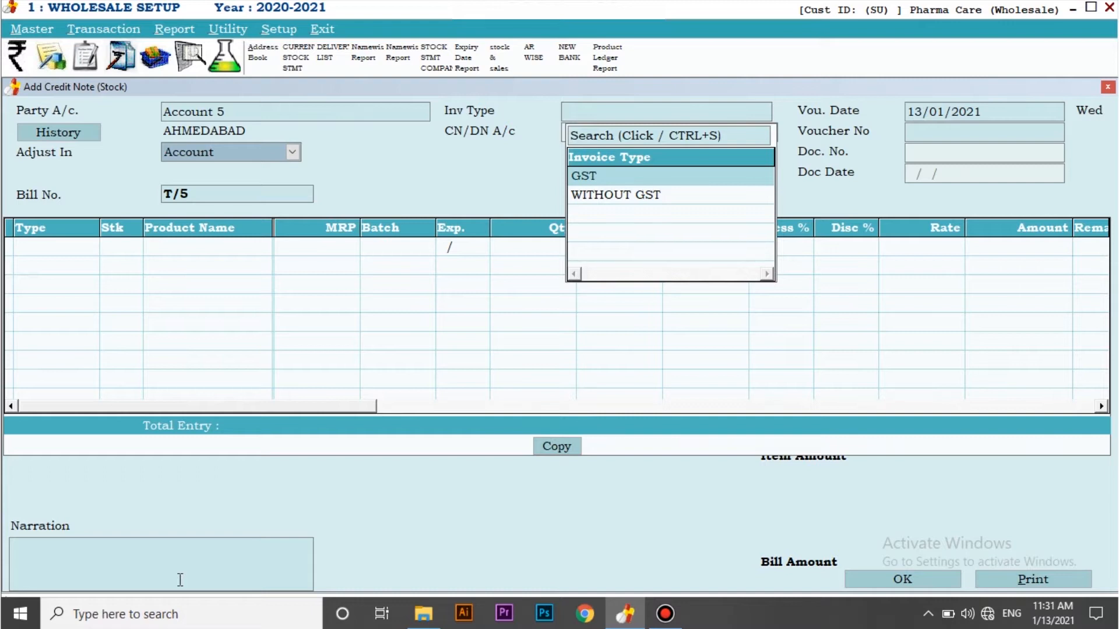
# - Set the invoice type to GST and accept 13/01/2021 as the voucher date
pyautogui.press('Down')
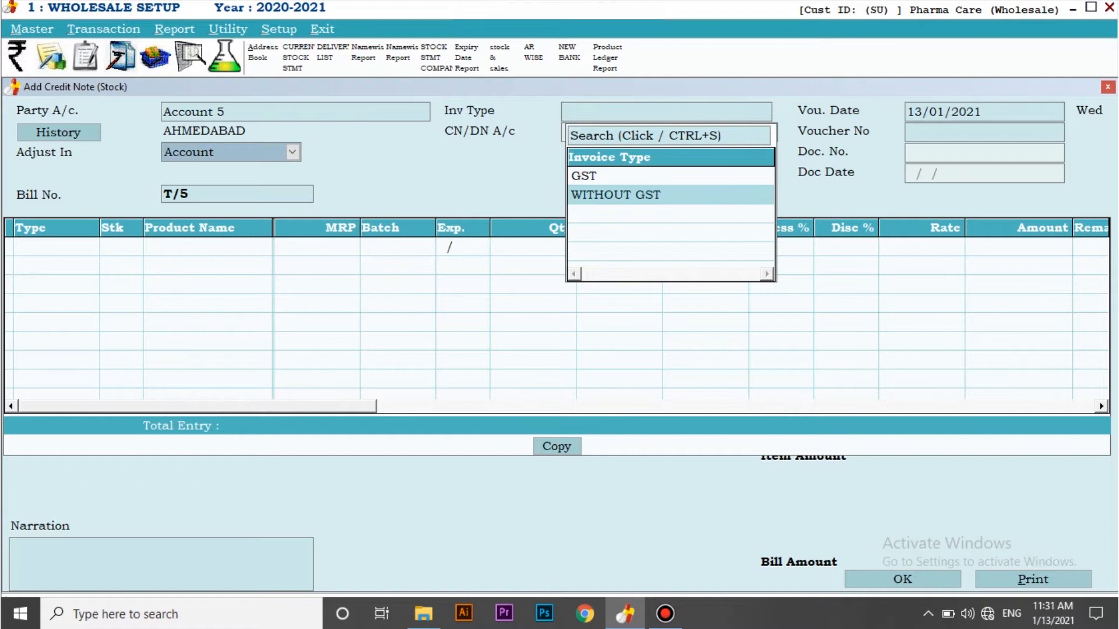
pyautogui.press('Up')
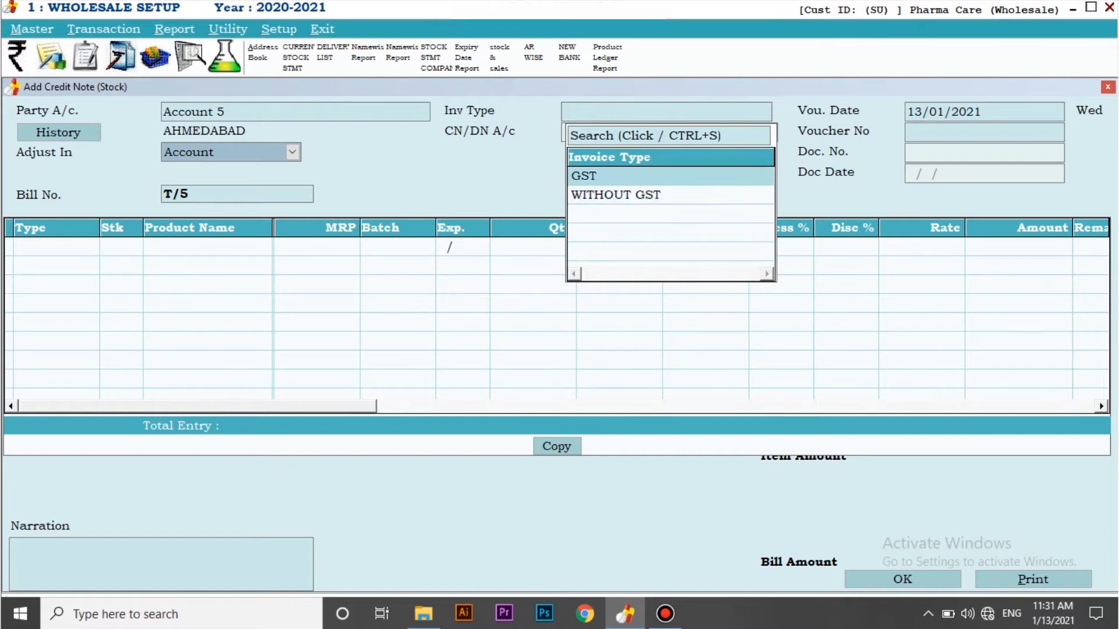
pyautogui.press('Return')
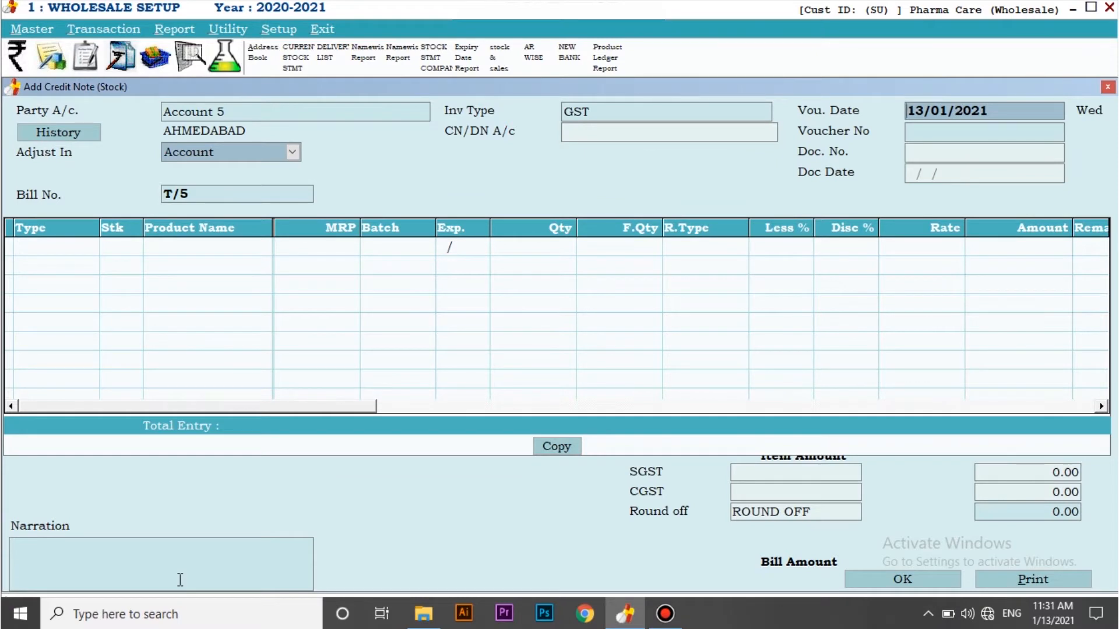
pyautogui.press('Return')
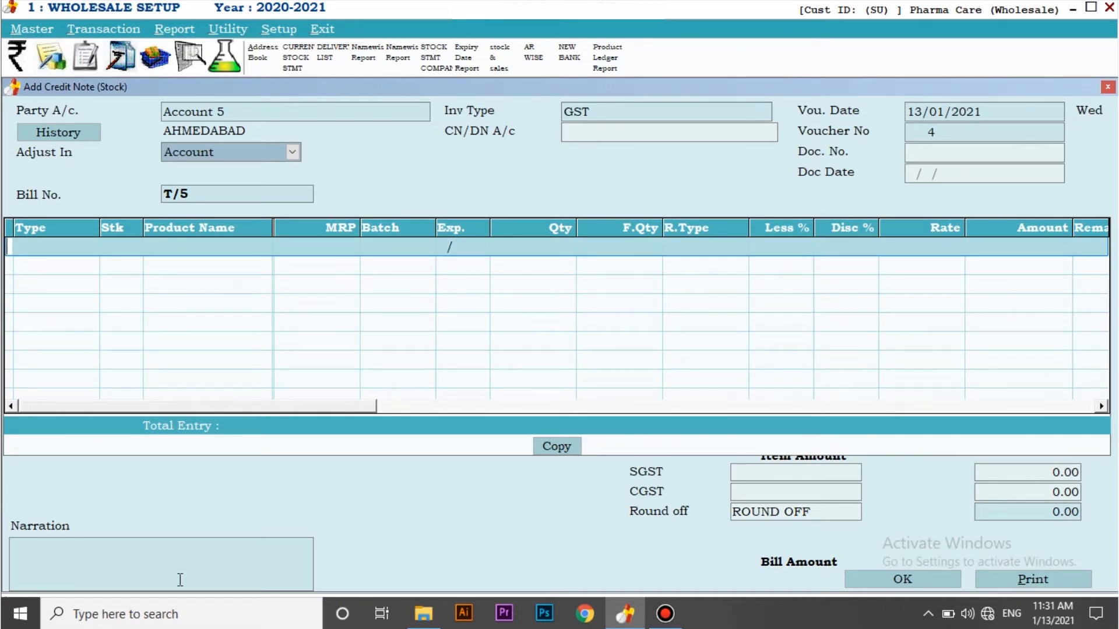
# - Start the first item row with return type Expiry and stock effect set to No
pyautogui.press('Return')
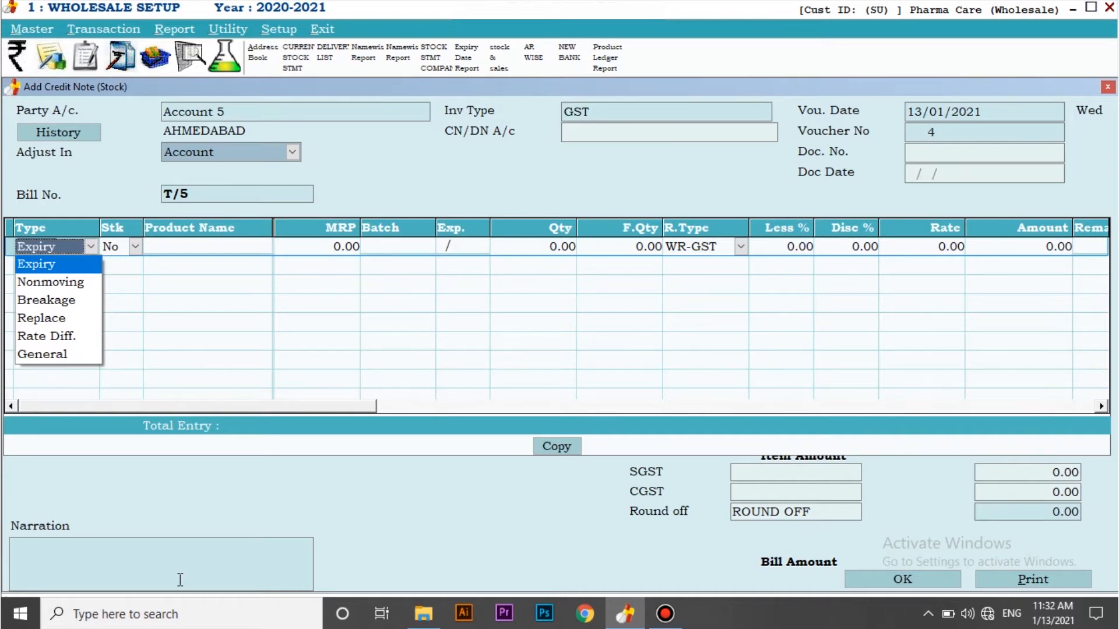
pyautogui.press('Return')
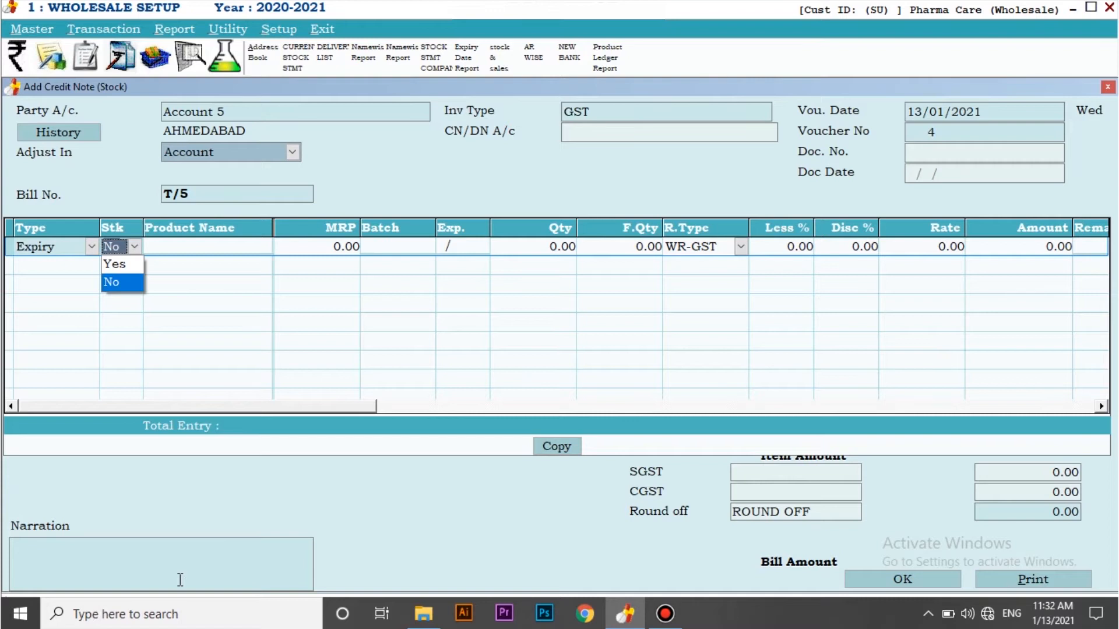
pyautogui.press('Up')
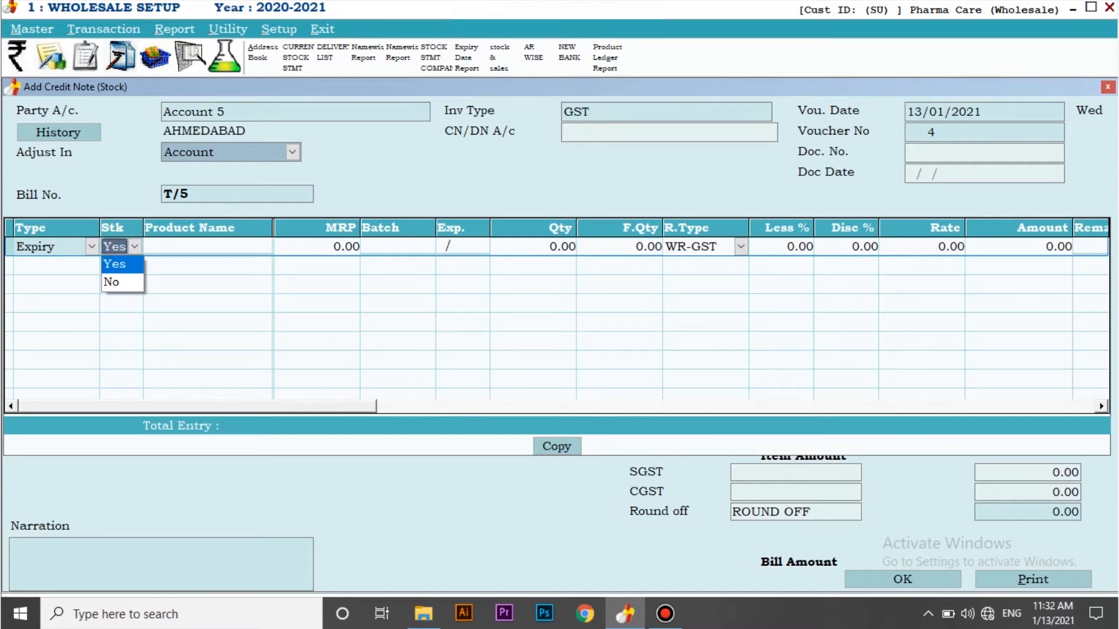
pyautogui.press('Down')
pyautogui.press('Return')
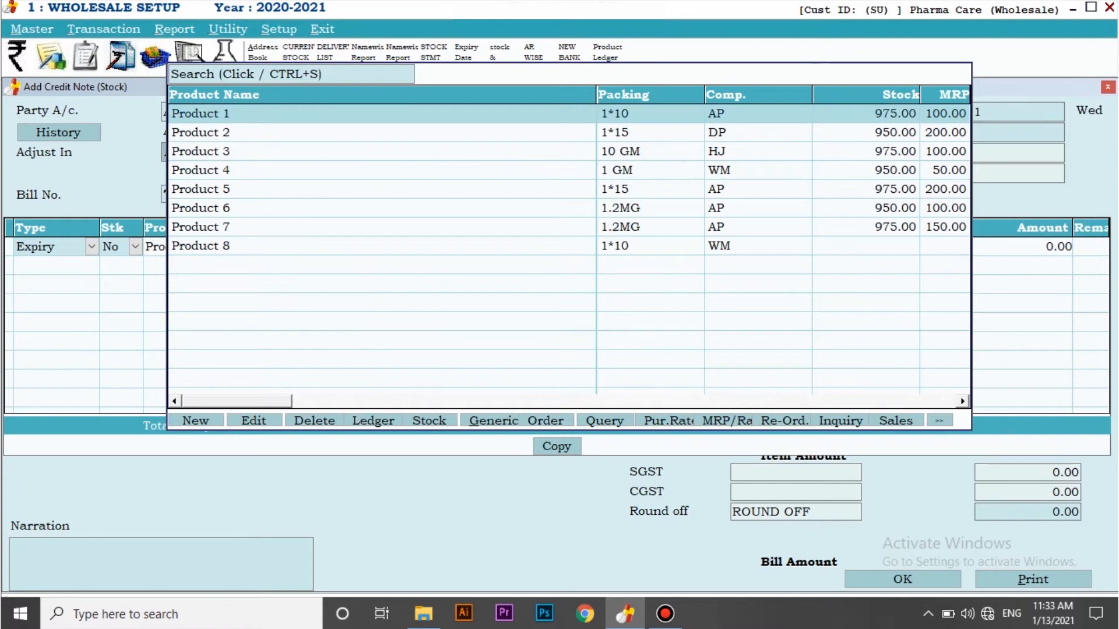
# - Select Product 5 for the first item row and accept its MRP 200.00, batch 02145 and expiry 02/25
pyautogui.press('Down')
pyautogui.press('Down')
pyautogui.press('Down')
pyautogui.press('Down')
pyautogui.press('Return')
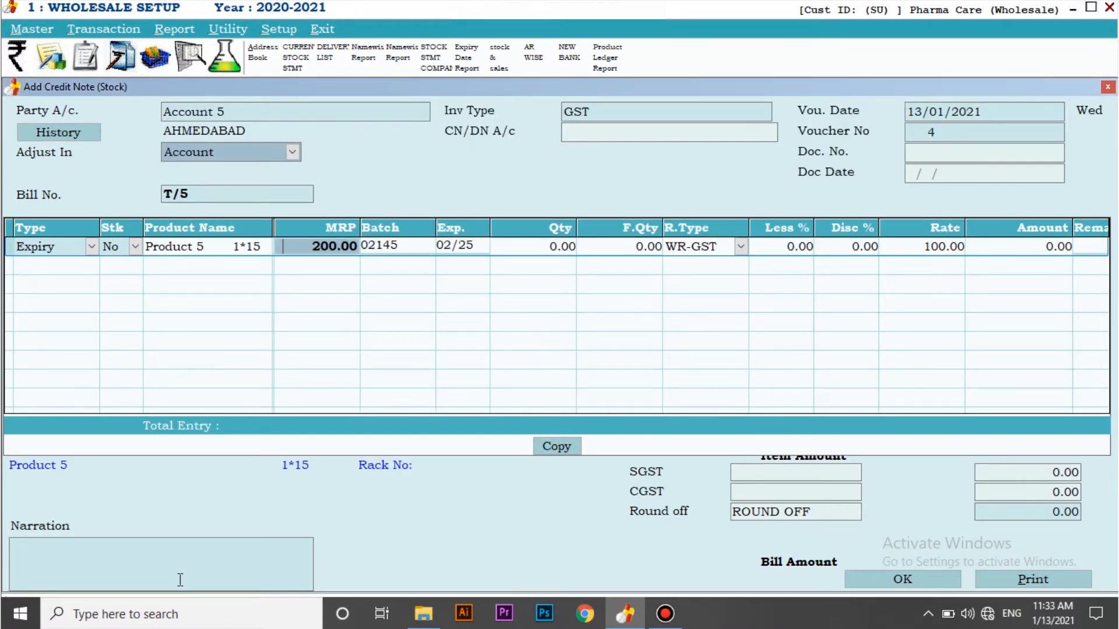
pyautogui.press('Return')
pyautogui.press('Return')
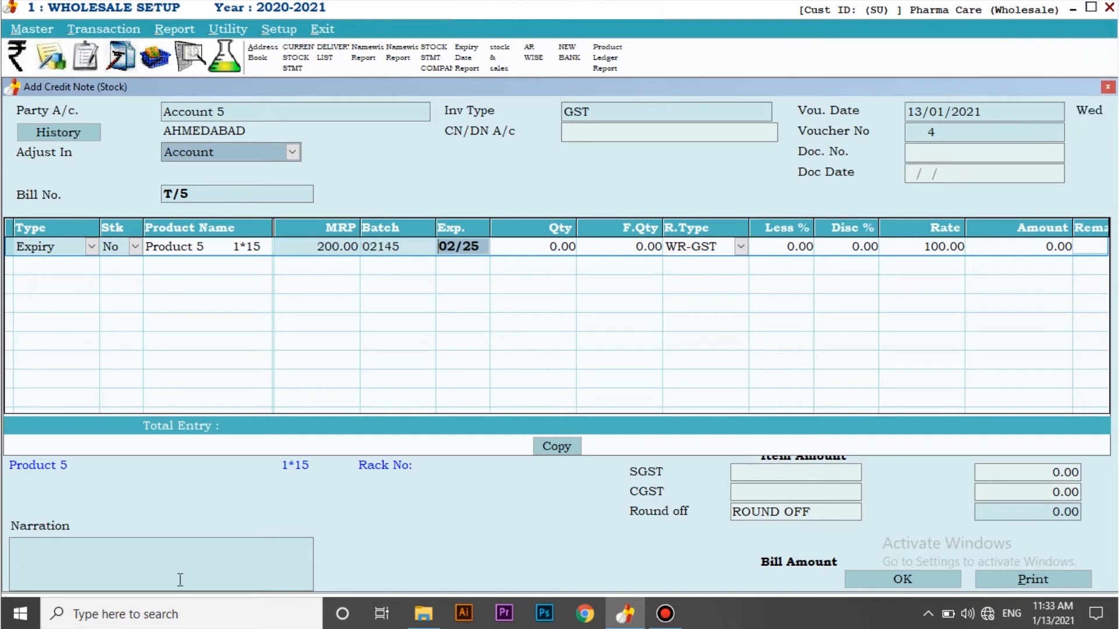
pyautogui.press('Return')
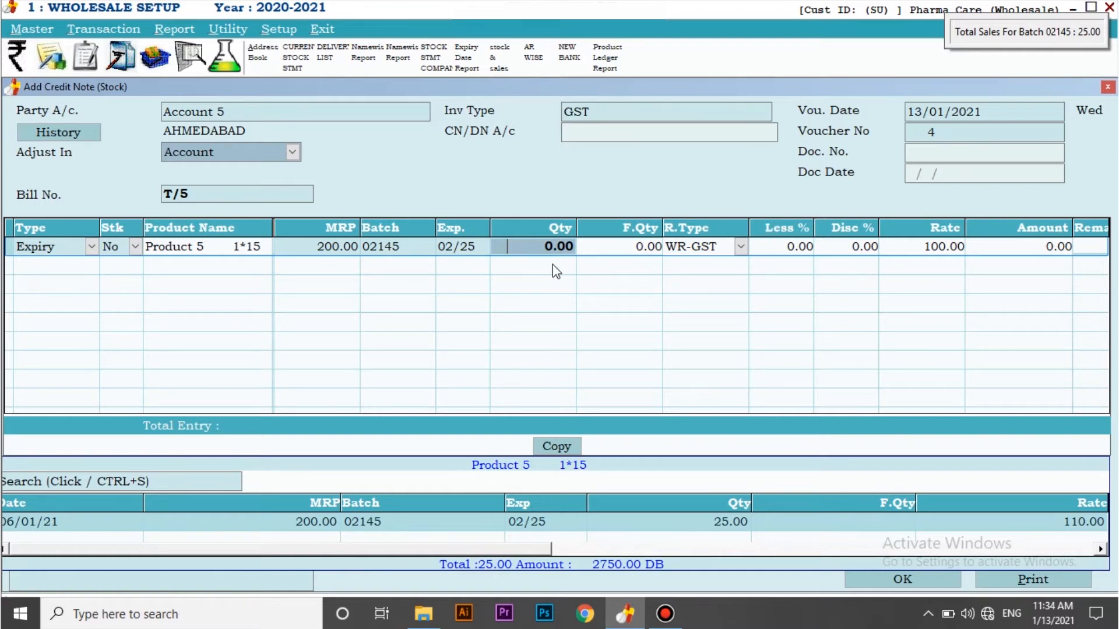
# - Set Product 5's quantity to 10 without free quantity and accept WR-GST as the rate type
pyautogui.write('10')
pyautogui.press('Return')
pyautogui.press('Return')
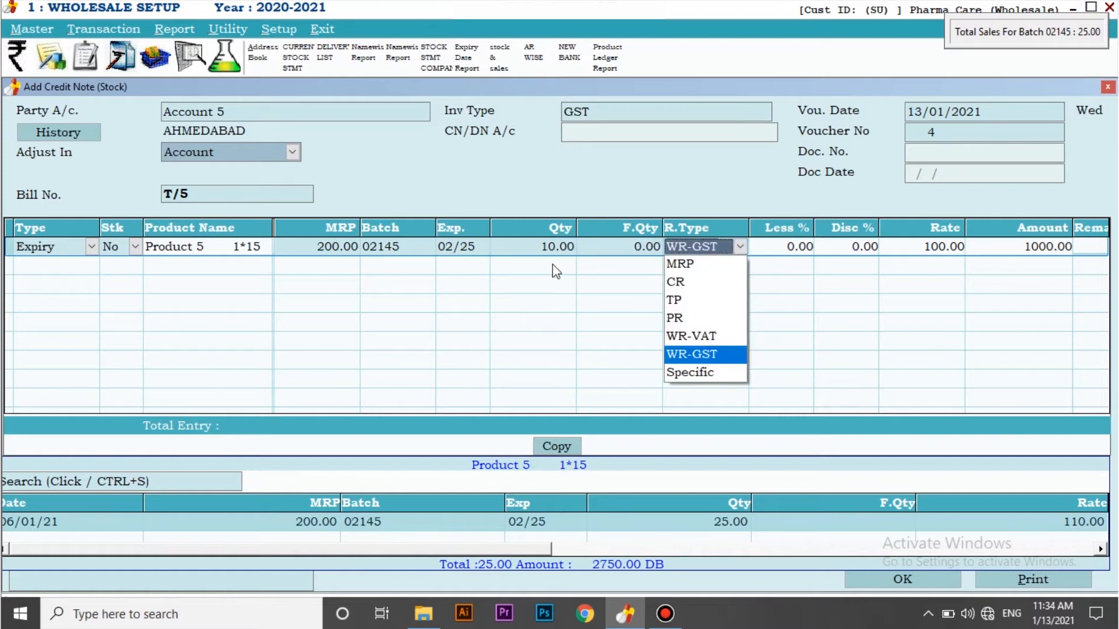
pyautogui.press('Return')
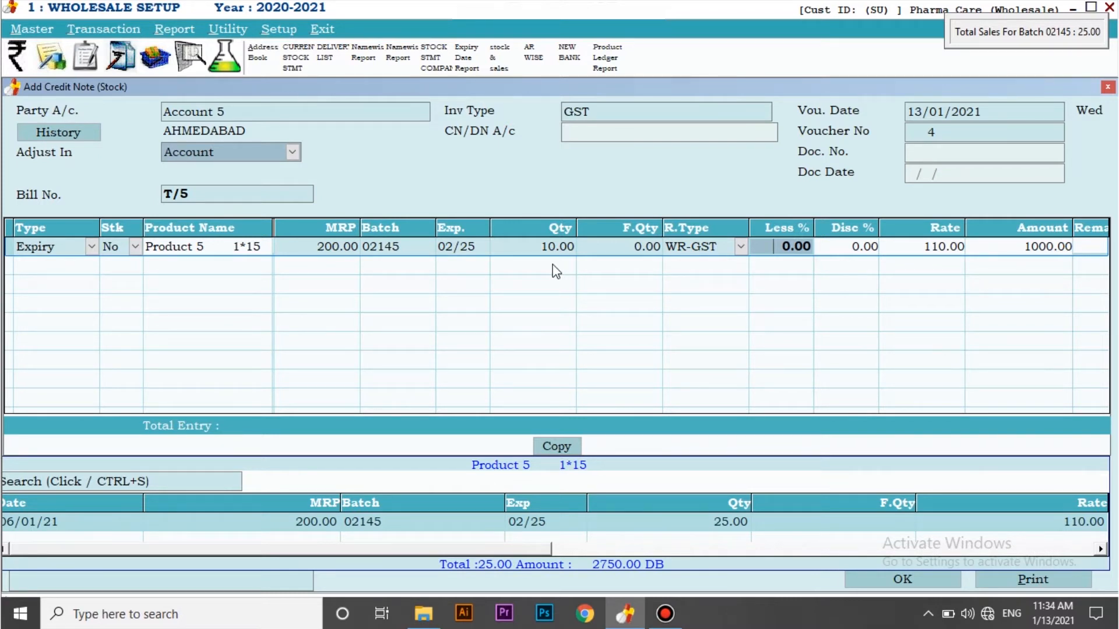
# - Apply a 10% Less to Product 5 without a discount and complete its item row
pyautogui.write('10')
pyautogui.press('Return')
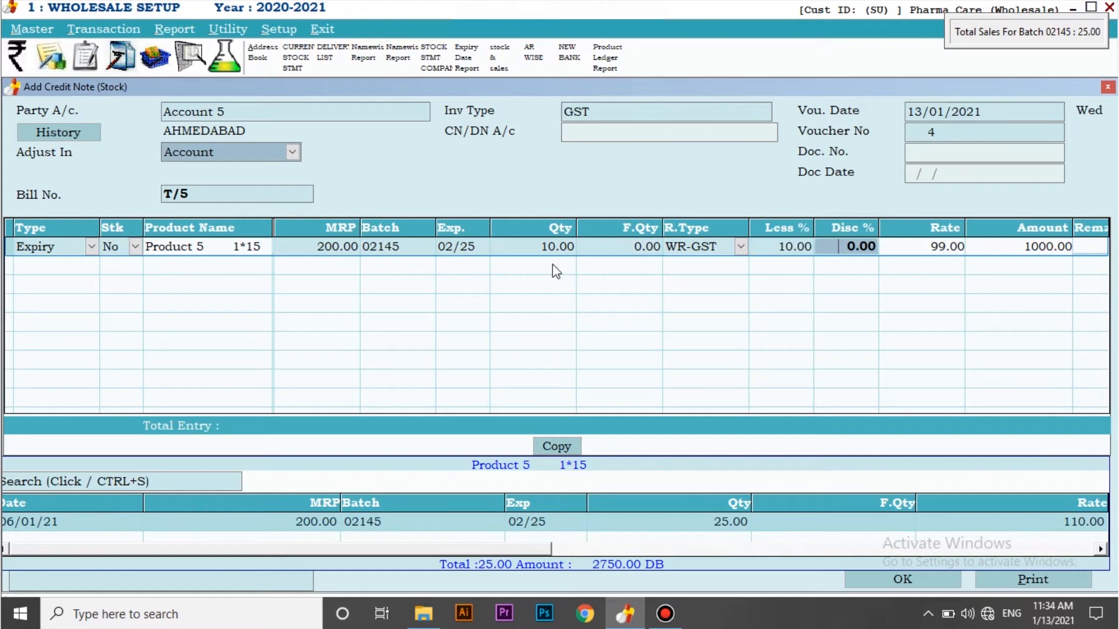
pyautogui.press('Return')
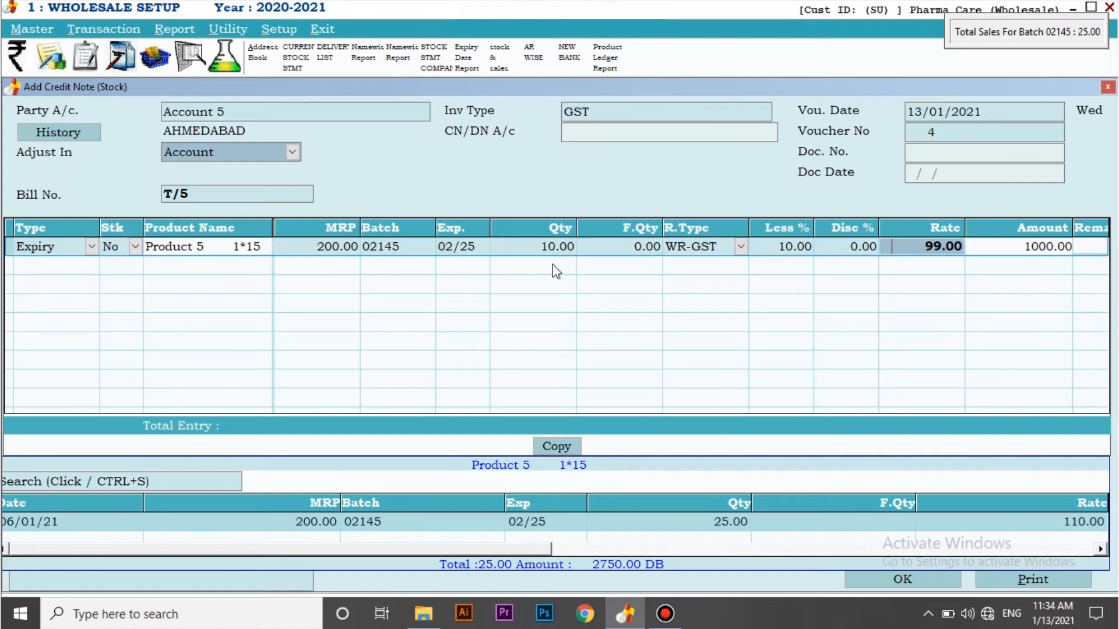
pyautogui.press('Return')
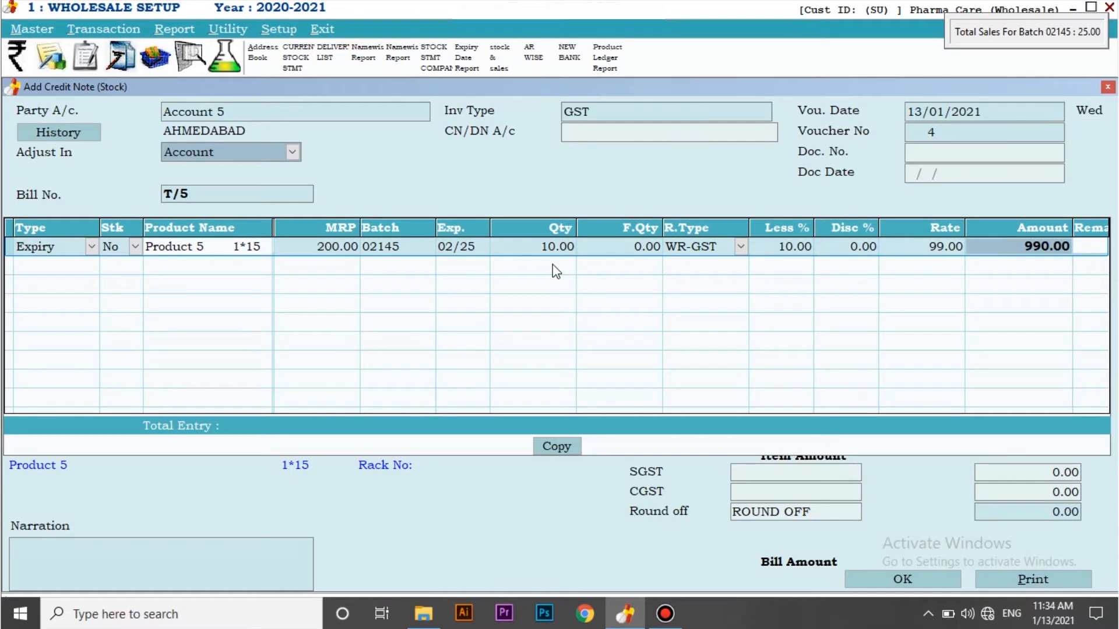
pyautogui.press('Return')
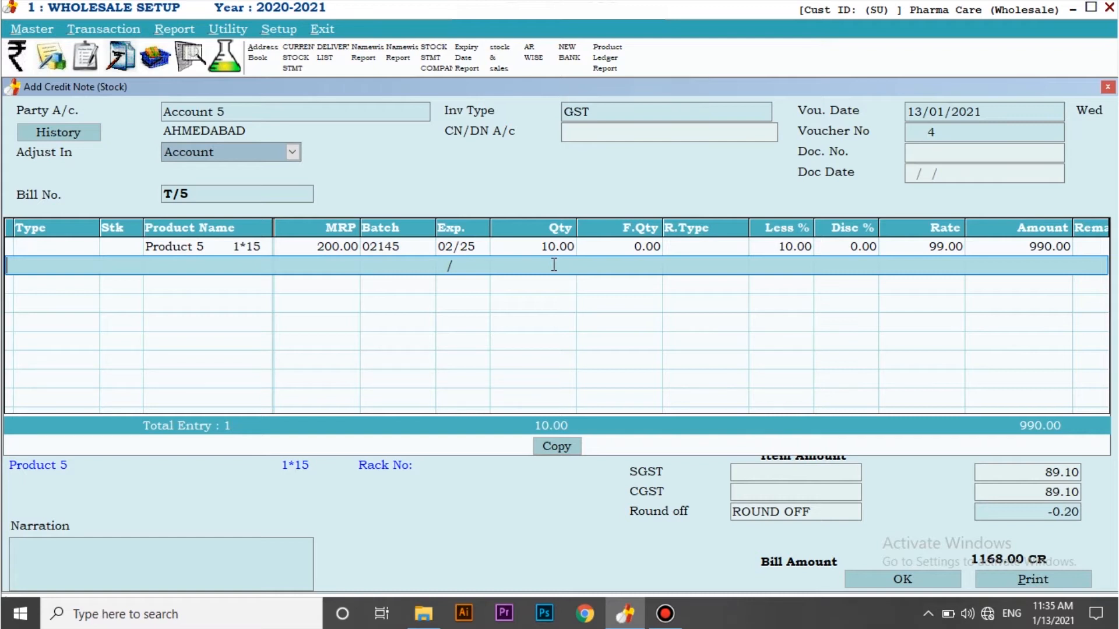
# - Add a second item row of type Expiry, stock No, for Product 4, accepting its MRP, batch 02686 and expiry 02/25
pyautogui.press('Return')
pyautogui.press('Return')
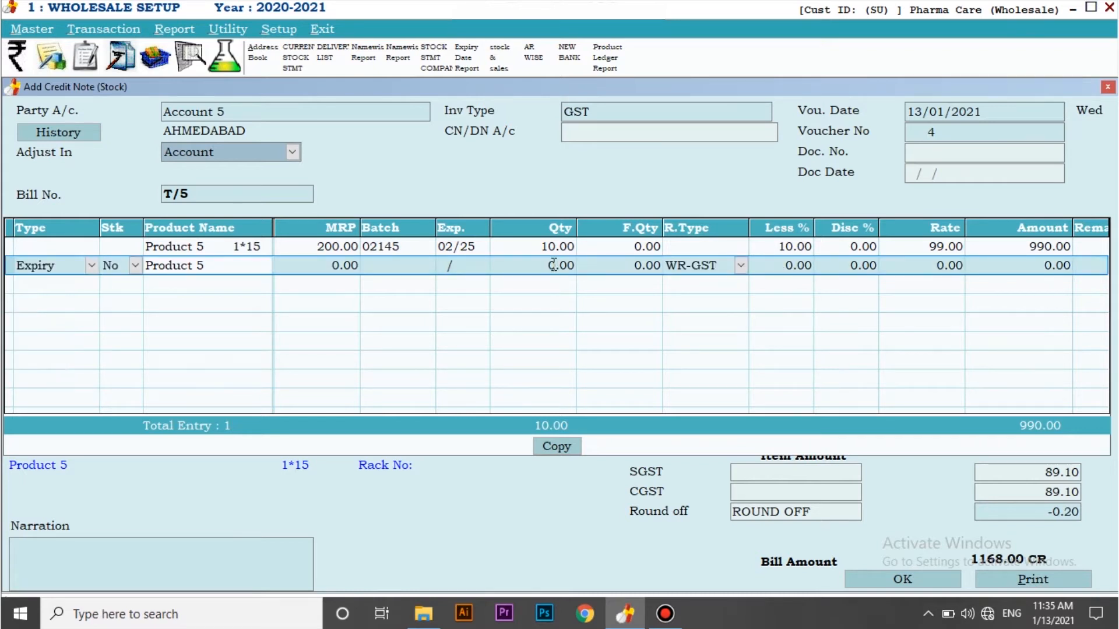
pyautogui.press('Return')
pyautogui.press('Up')
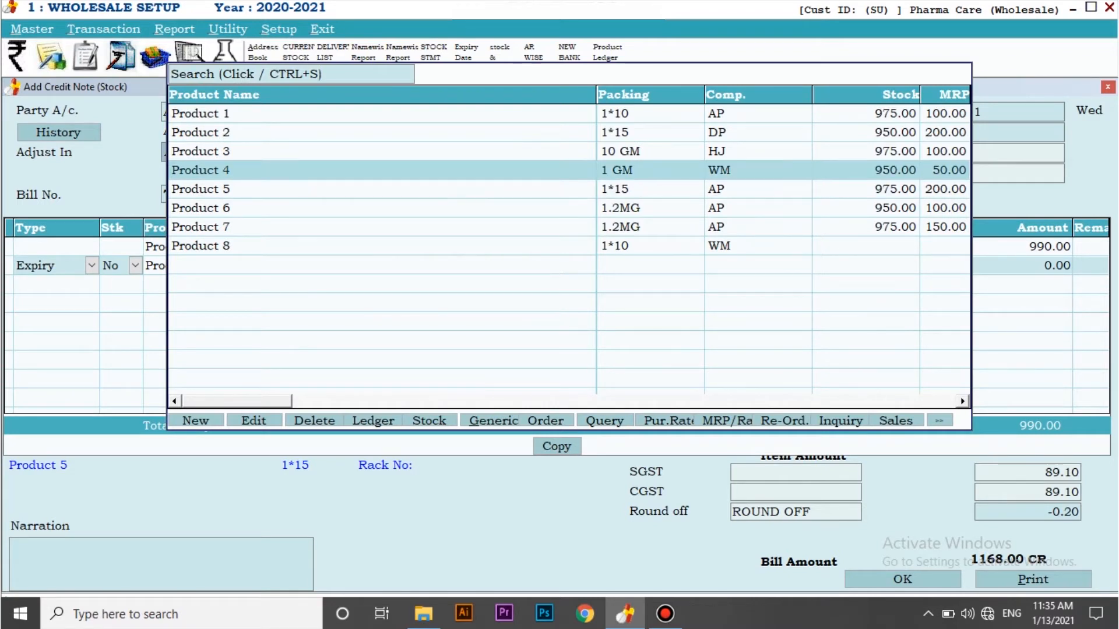
pyautogui.press('Return')
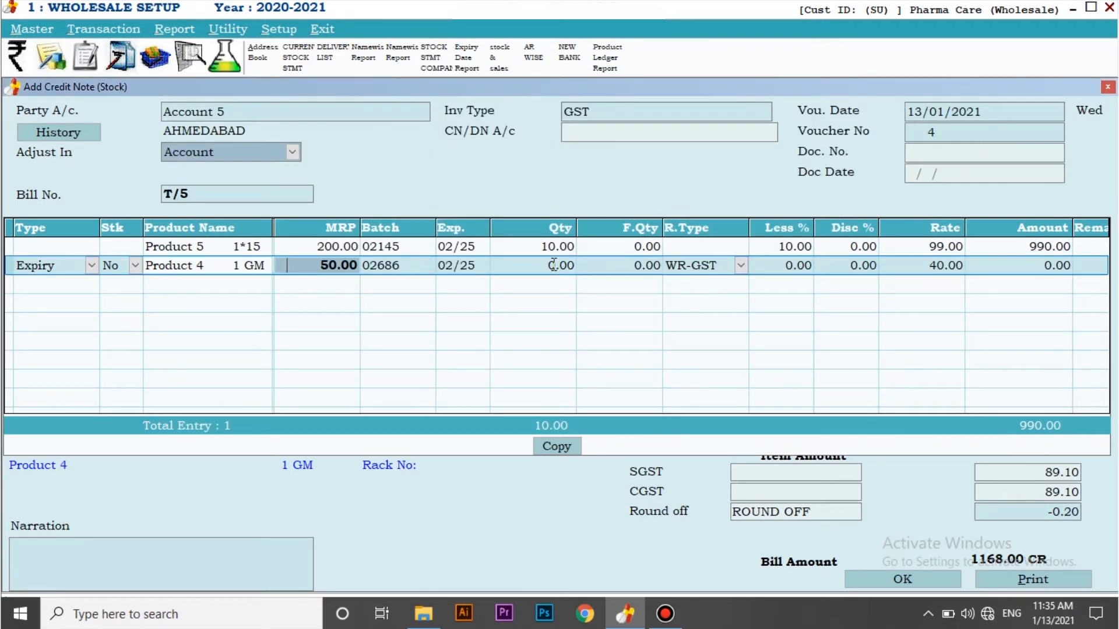
pyautogui.press('Return')
pyautogui.press('Return')
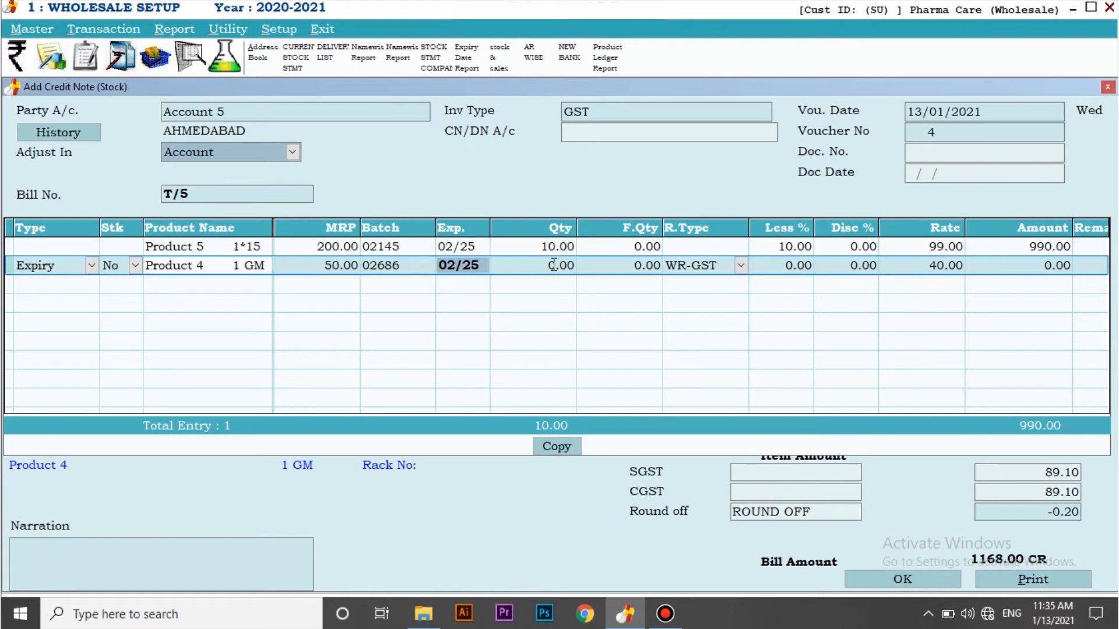
pyautogui.press('Return')
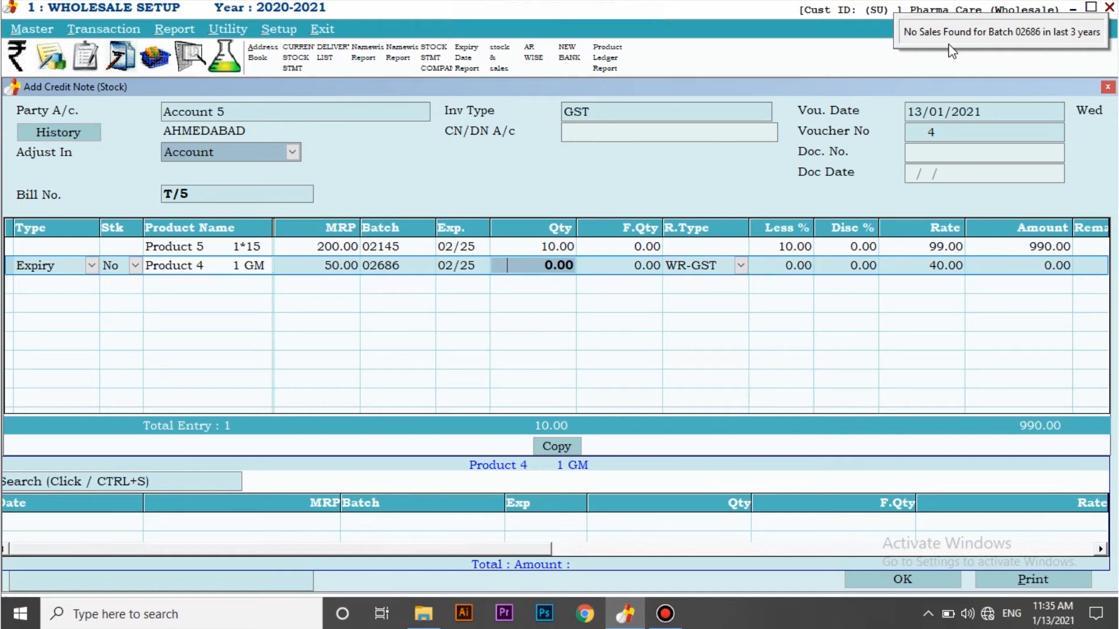
# - Set Product 4's quantity to 10 without free quantity and accept WR-GST as the rate type
pyautogui.write('10')
pyautogui.press('Return')
pyautogui.press('Return')
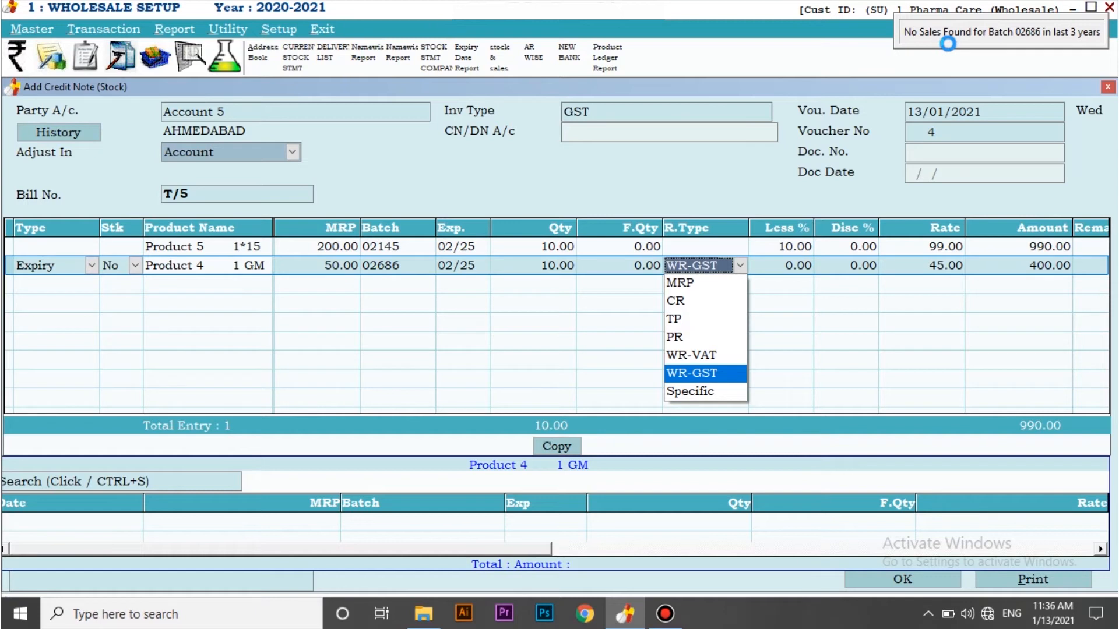
pyautogui.press('Return')
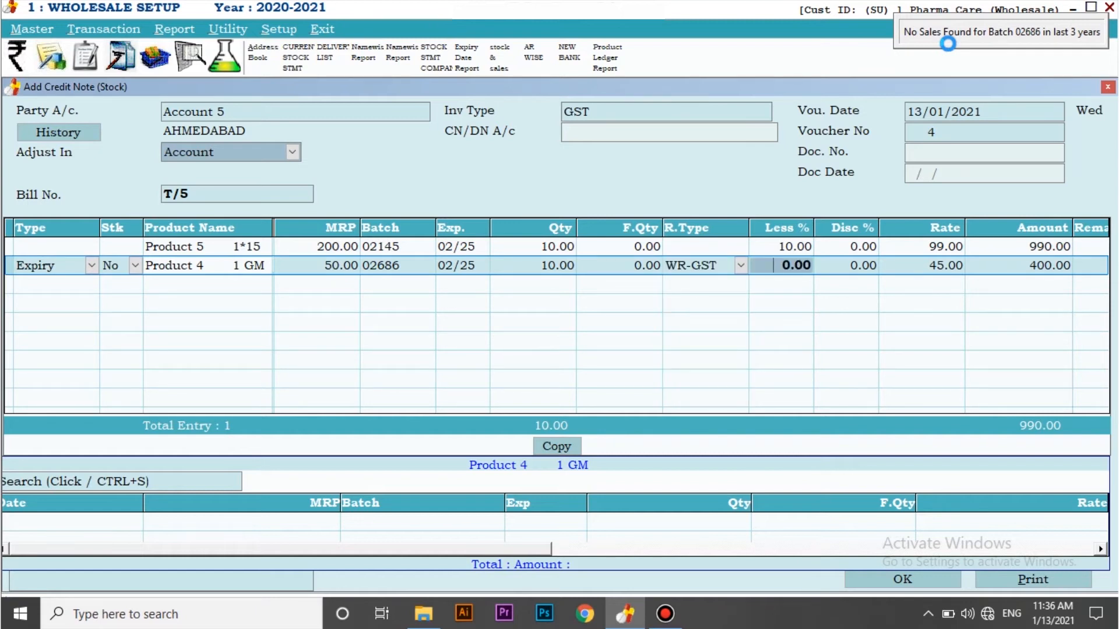
# - Apply a 10% Less to Product 4 without a discount and complete its item row
pyautogui.write('10')
pyautogui.press('Return')
pyautogui.press('Return')
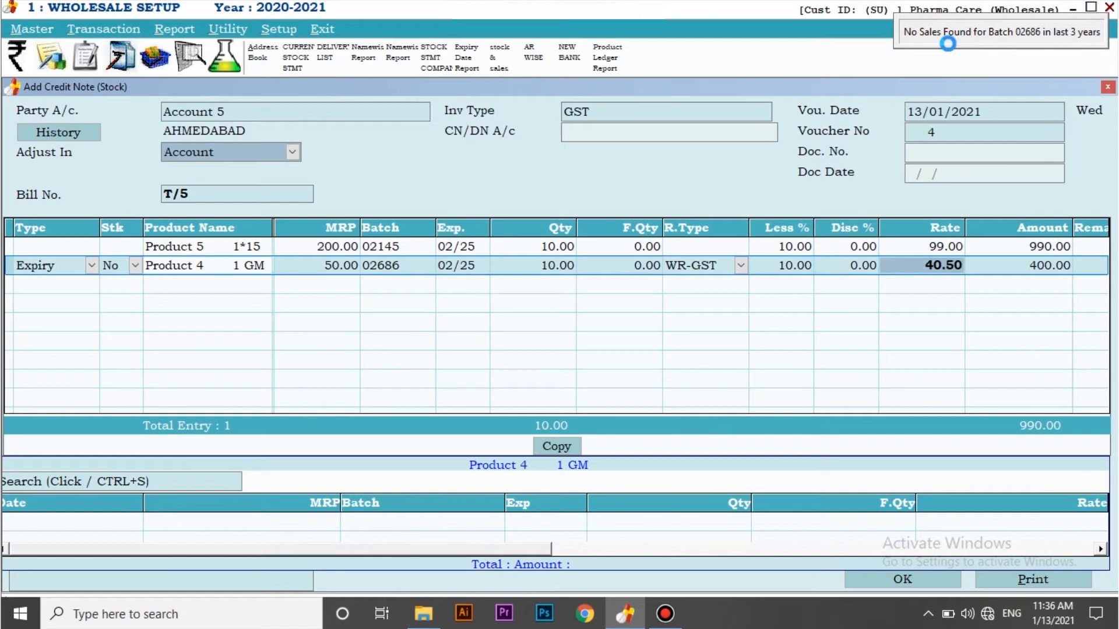
pyautogui.press('Return')
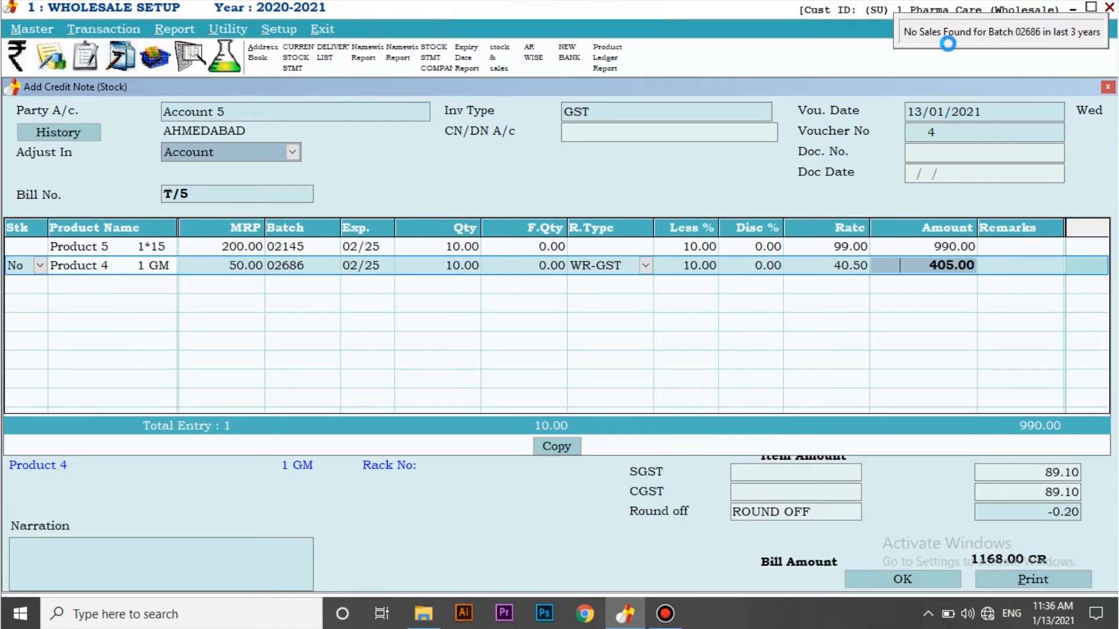
pyautogui.press('Return')
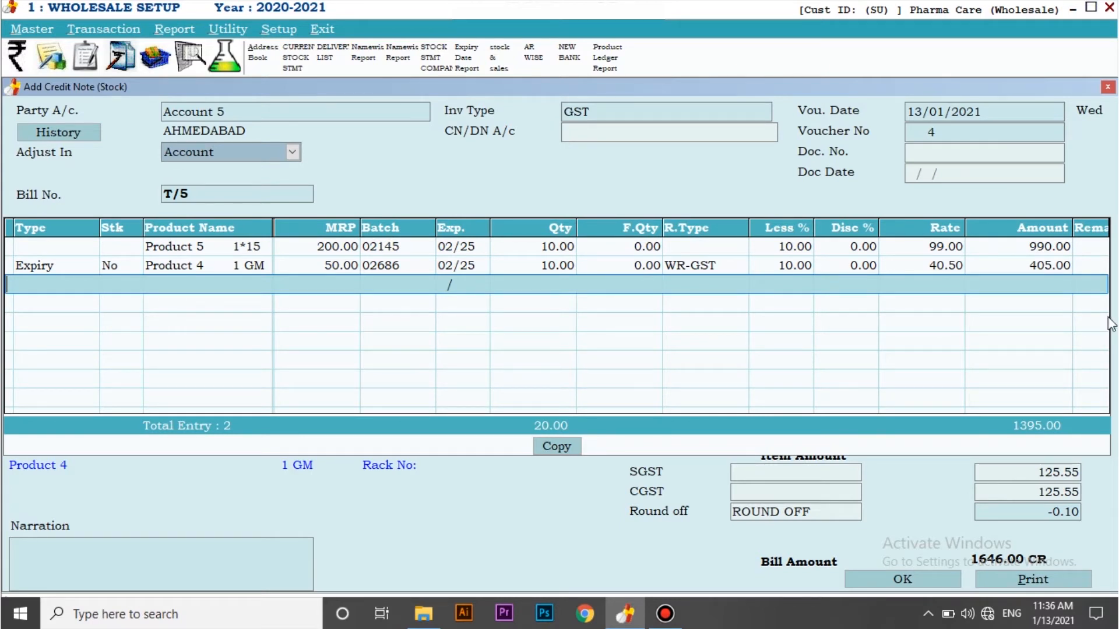
# - Save the credit note, print one copy in the Stock Credit Note Pharma format, and select its entry in the voucher list
pyautogui.click(898, 577)
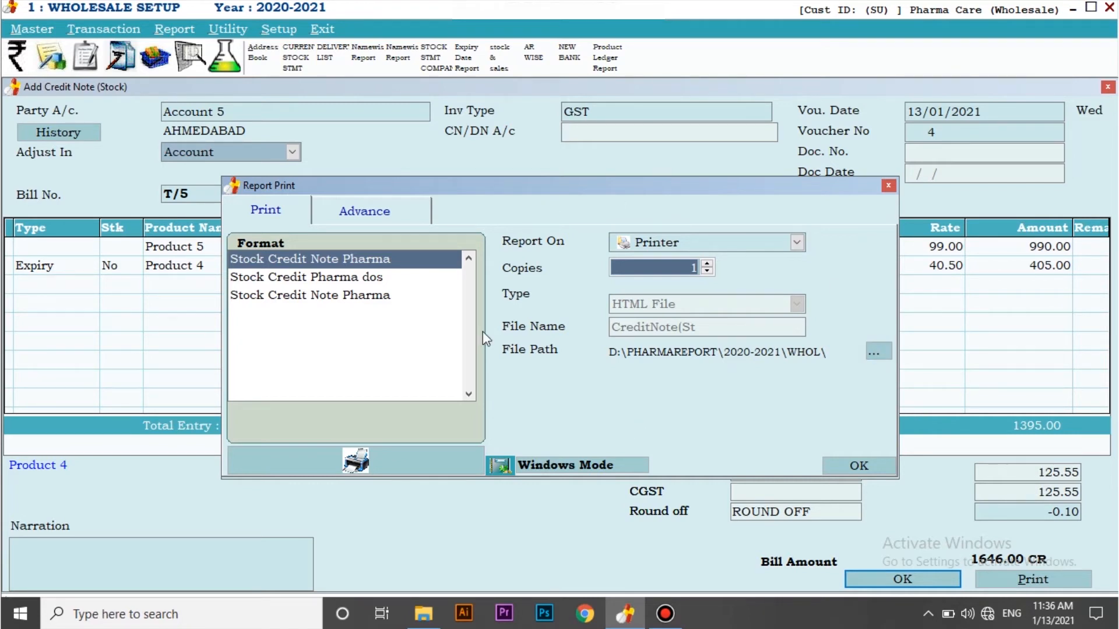
pyautogui.click(858, 466)
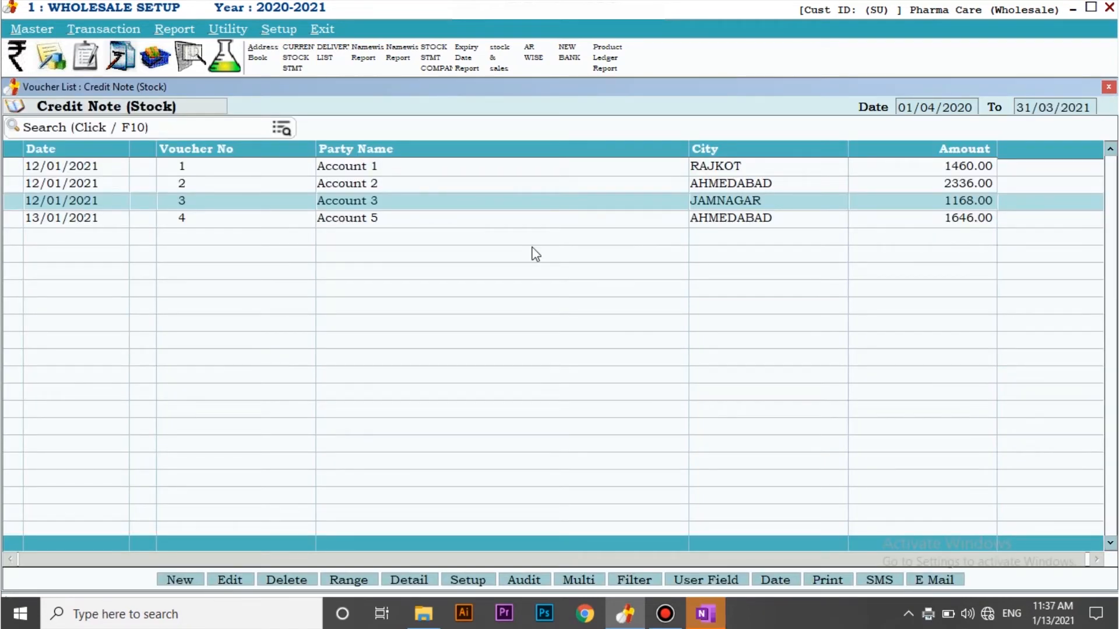
pyautogui.click(474, 220)
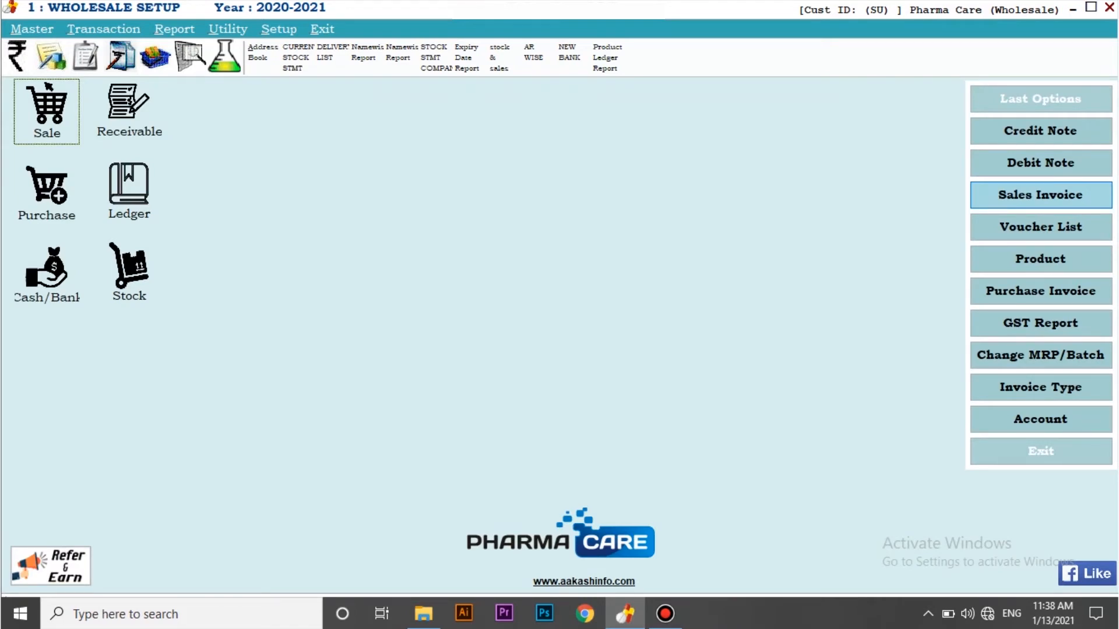
# - Open the voucher list of stock debit notes
pyautogui.hotkey('alt', 't')
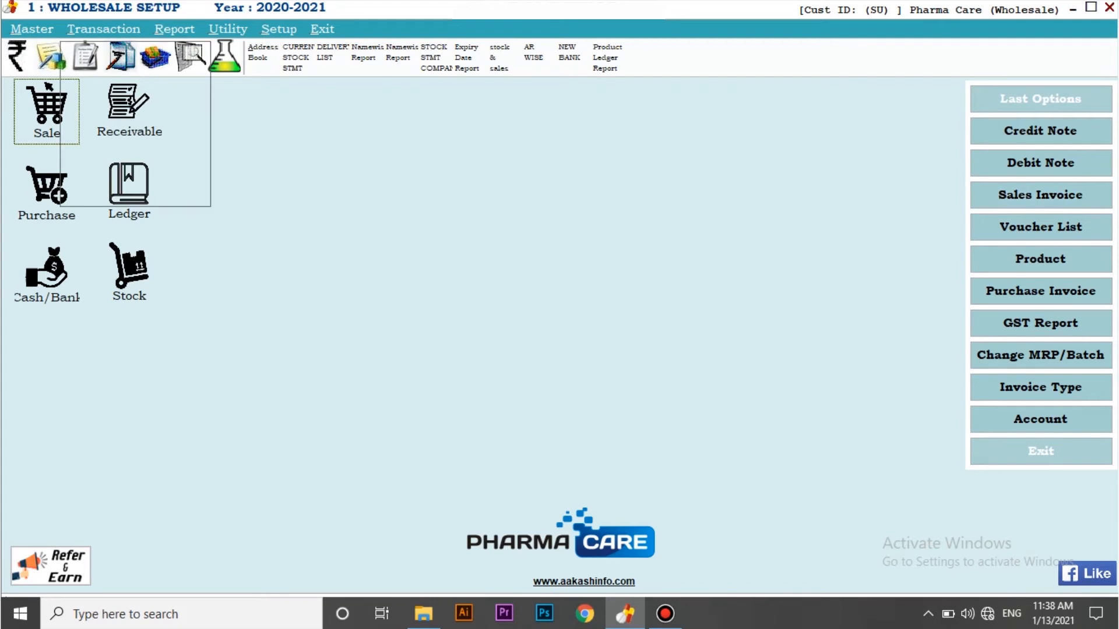
pyautogui.press('Down')
pyautogui.press('Down')
pyautogui.press('Right')
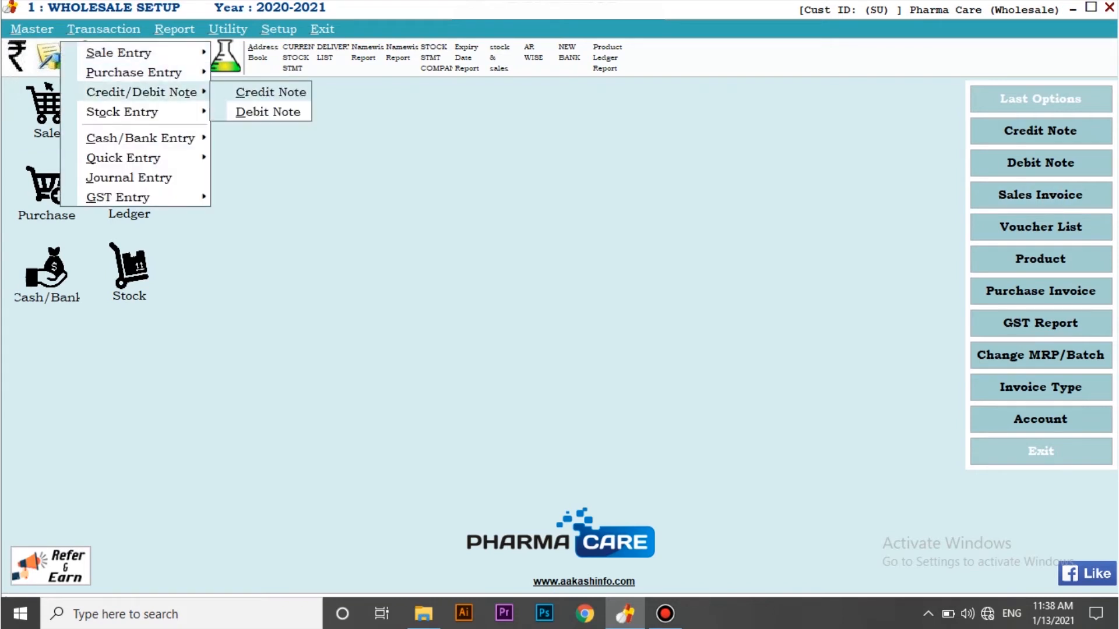
pyautogui.press('Up')
pyautogui.press('Down')
pyautogui.press('Return')
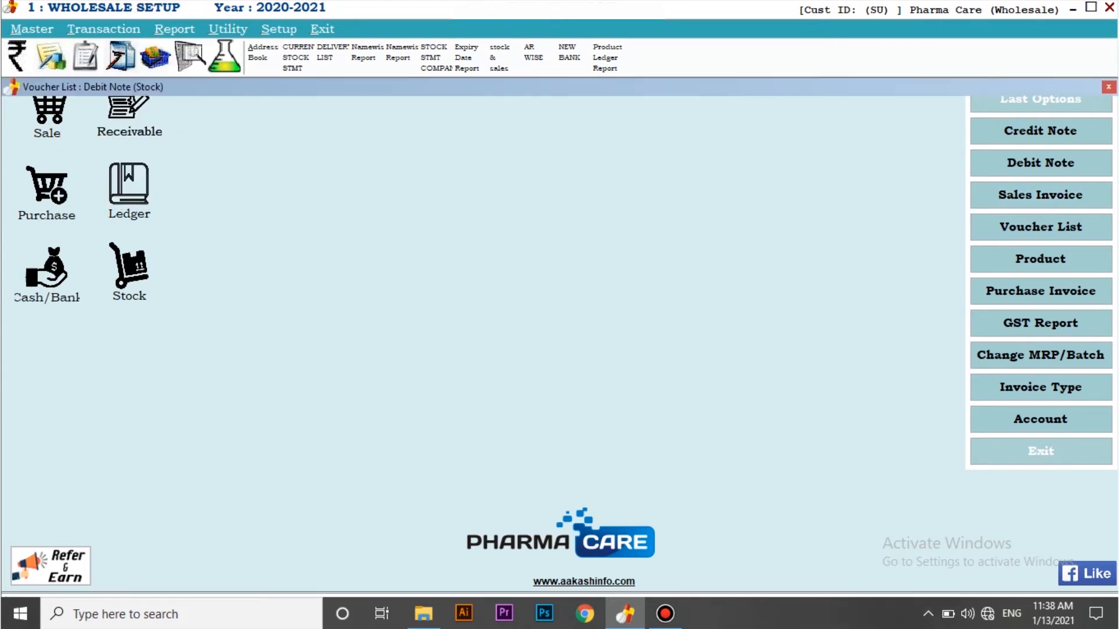
pyautogui.press('Up')
pyautogui.press('Up')
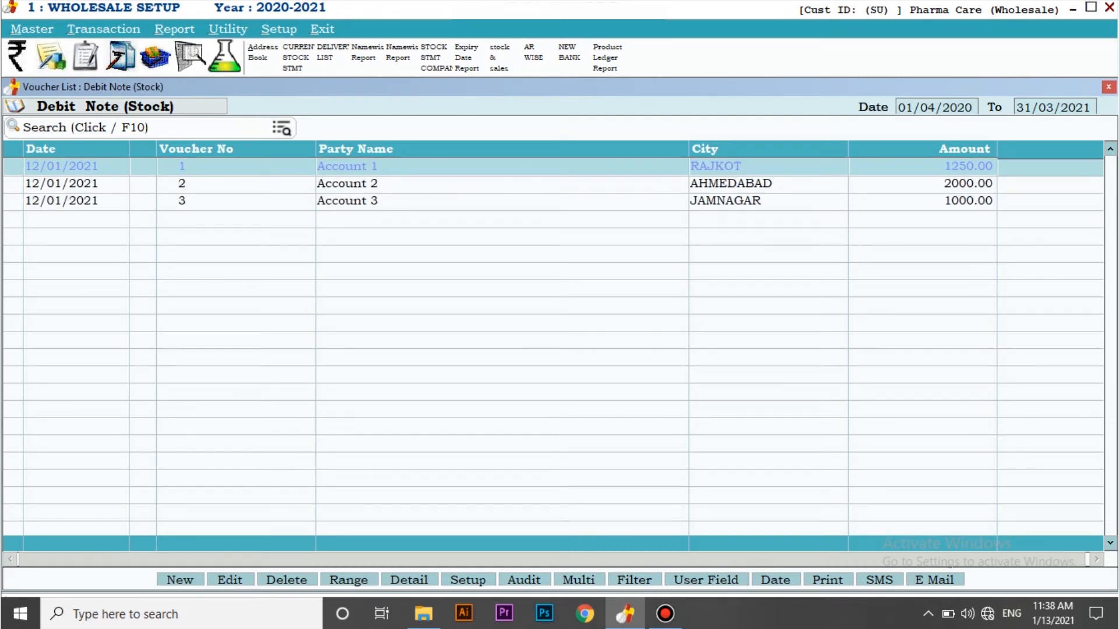
# - Start a new stock debit note with Account 5 as the party
pyautogui.click(184, 584)
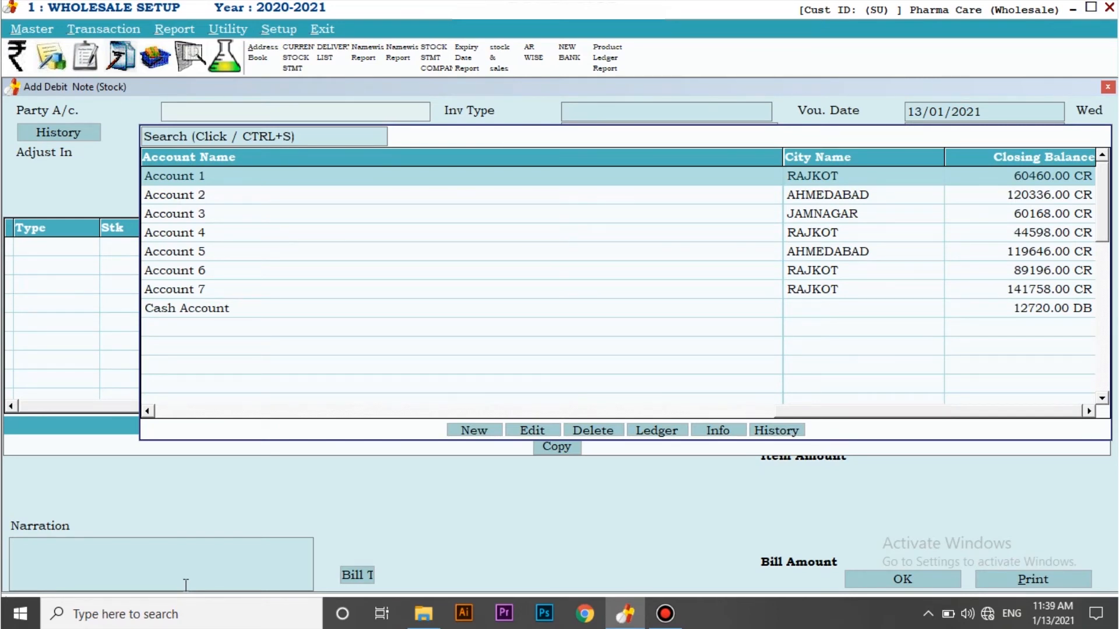
pyautogui.press('Down')
pyautogui.press('Down')
pyautogui.press('Down')
pyautogui.press('Down')
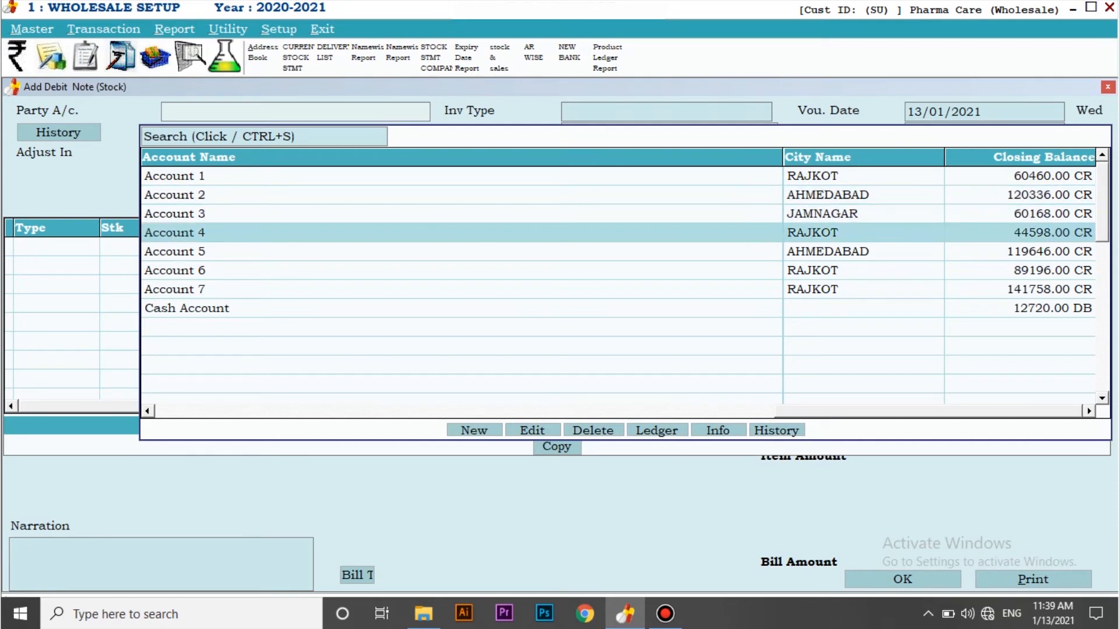
pyautogui.press('Return')
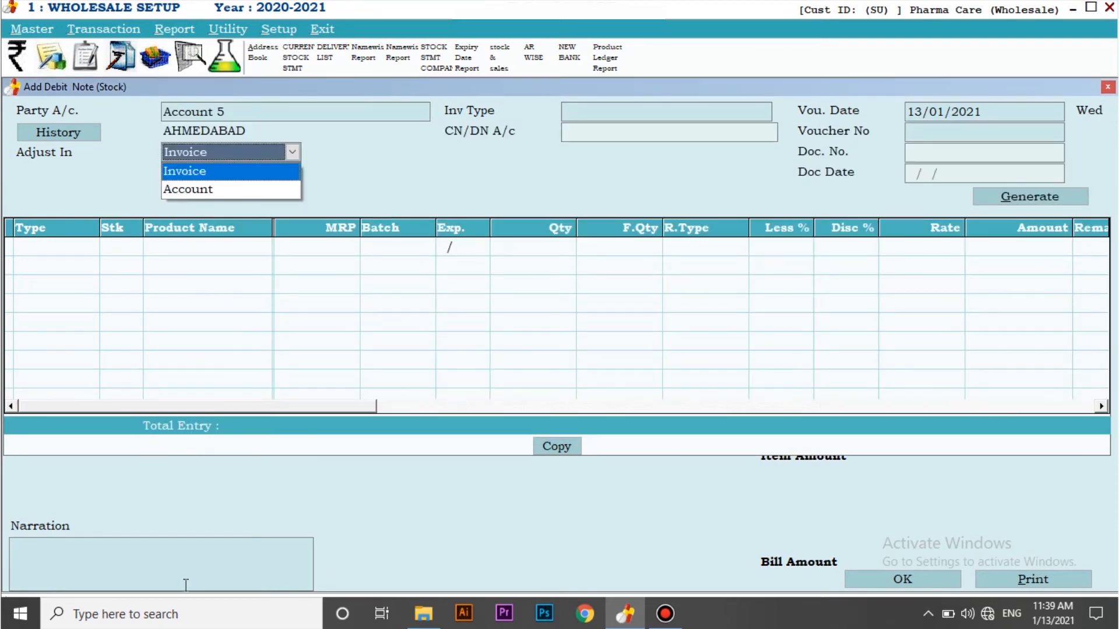
# - Adjust the debit note in Invoice, set its invoice type to WITHOUT GST, and accept the voucher date 13/01/2021
pyautogui.press('Return')
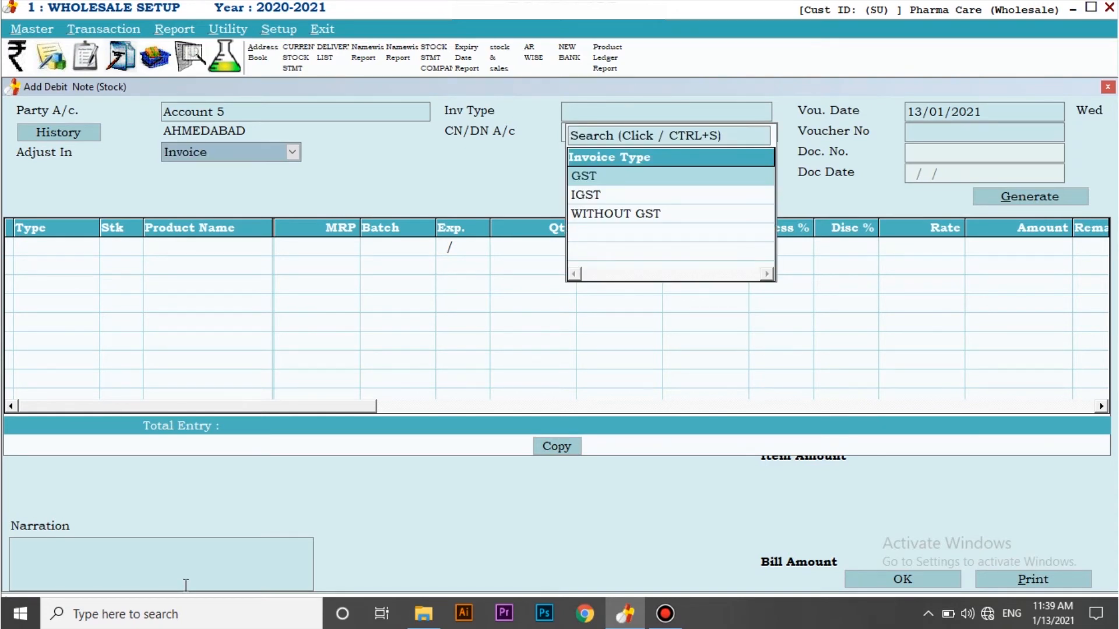
pyautogui.press('Down')
pyautogui.press('Down')
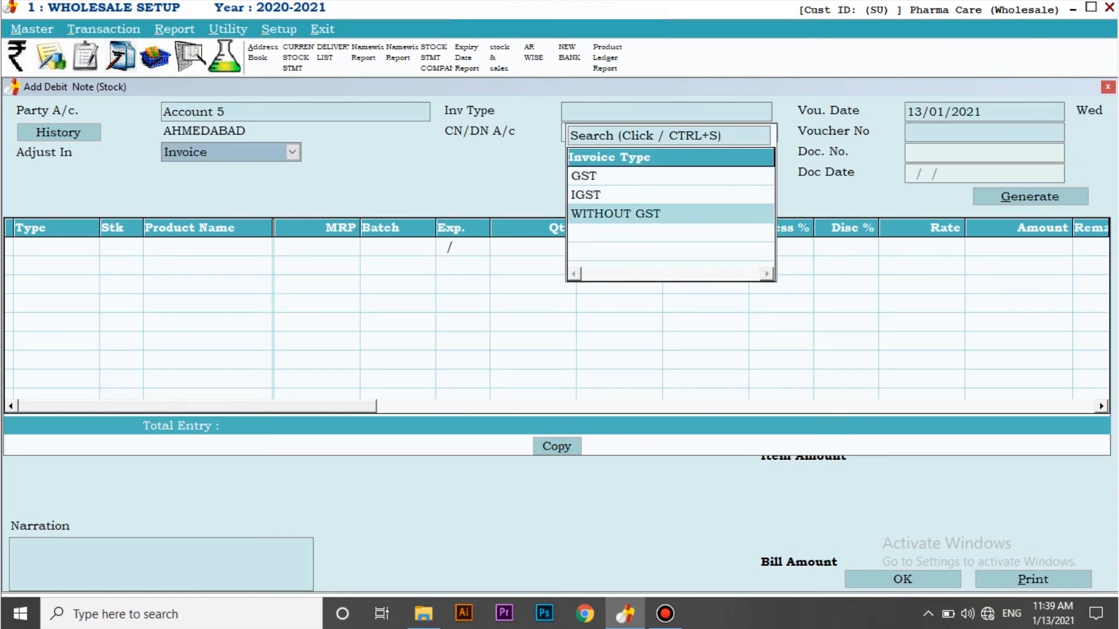
pyautogui.press('Return')
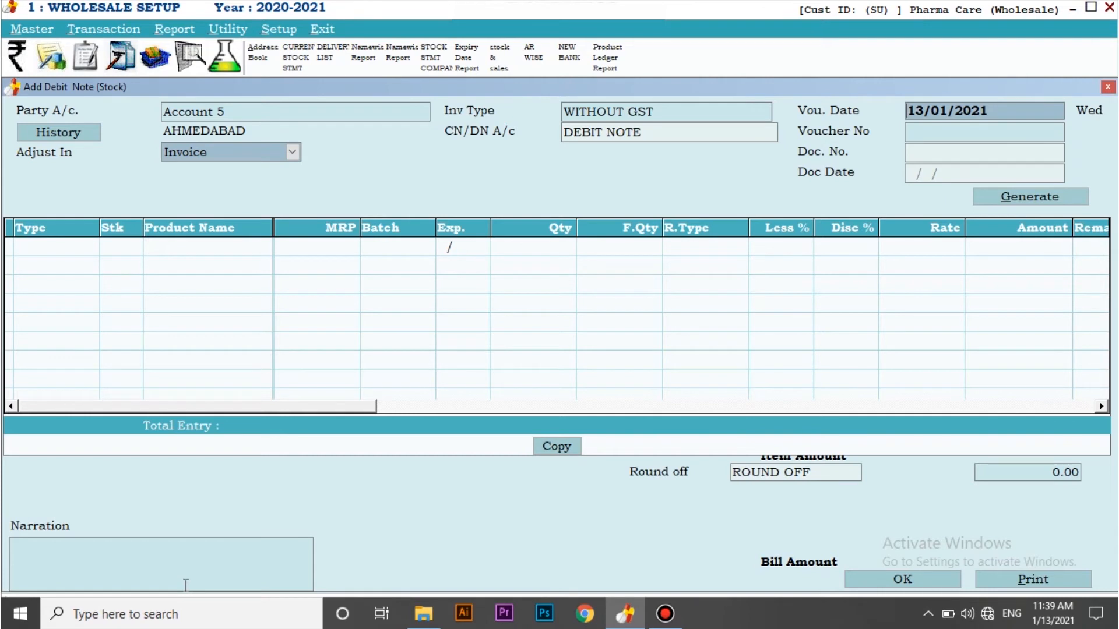
pyautogui.press('Return')
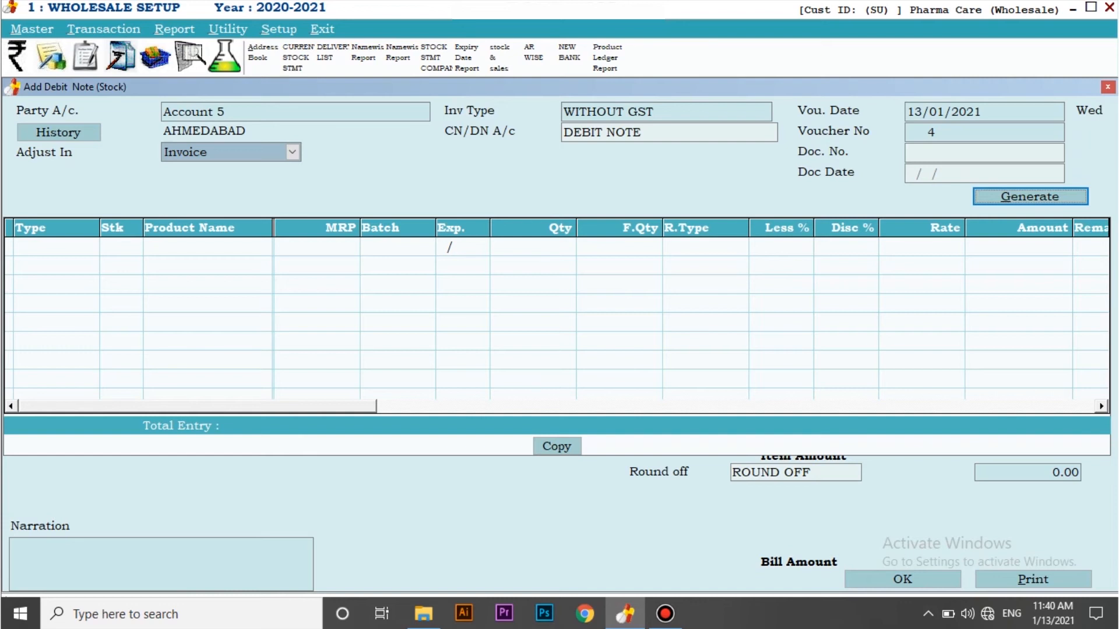
# - Open the debit note generation and mark the companies Aakash Pharma and Wholesale Medicine
pyautogui.press('Return')
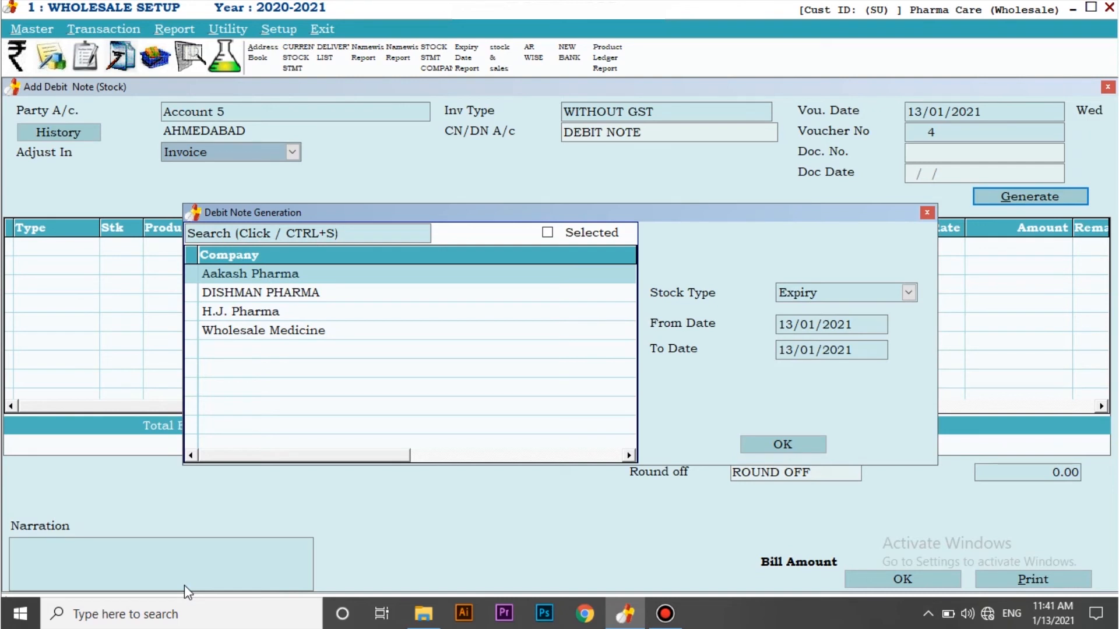
pyautogui.press('space')
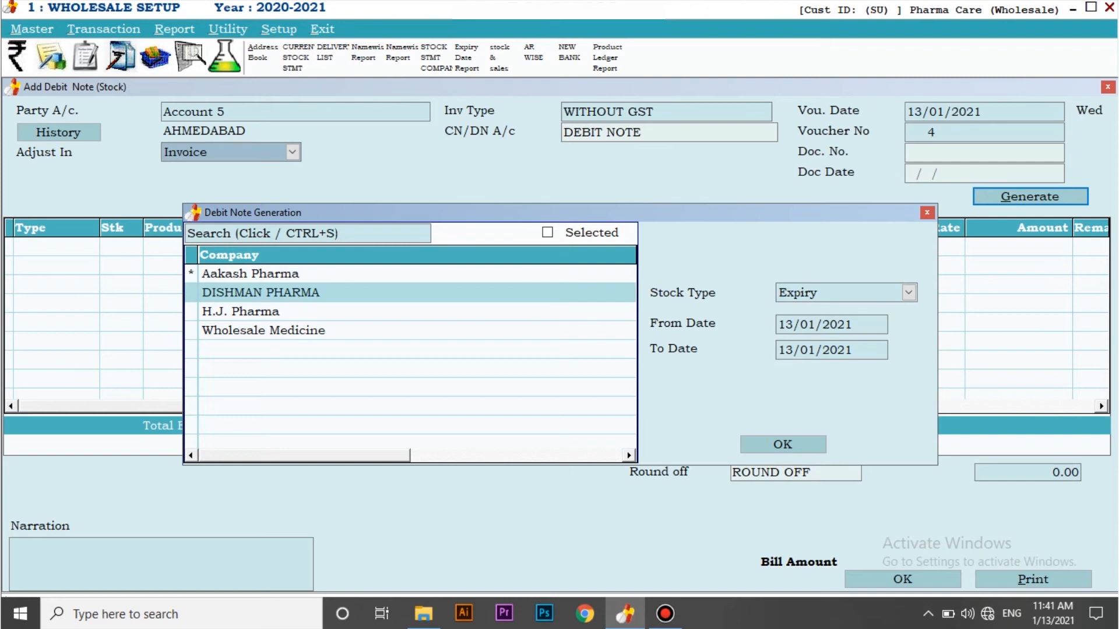
pyautogui.press('Down')
pyautogui.press('Down')
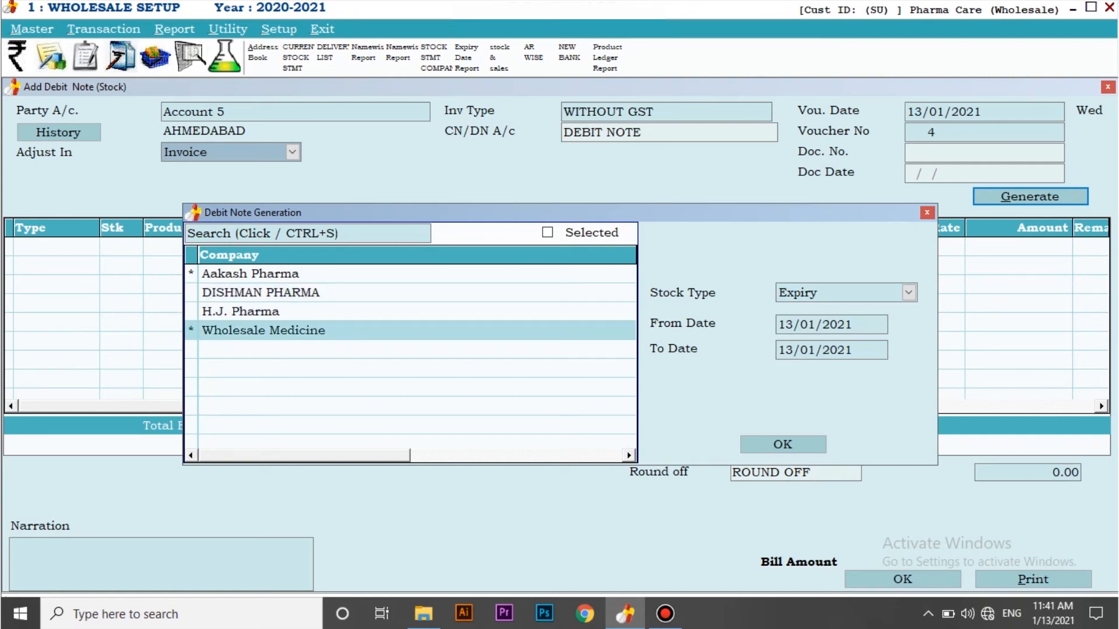
# - Generate the debit note items for stock type Expiry from 01/01/2021 to 13/01/2021
pyautogui.press('Tab')
pyautogui.hotkey('alt', 'Down')
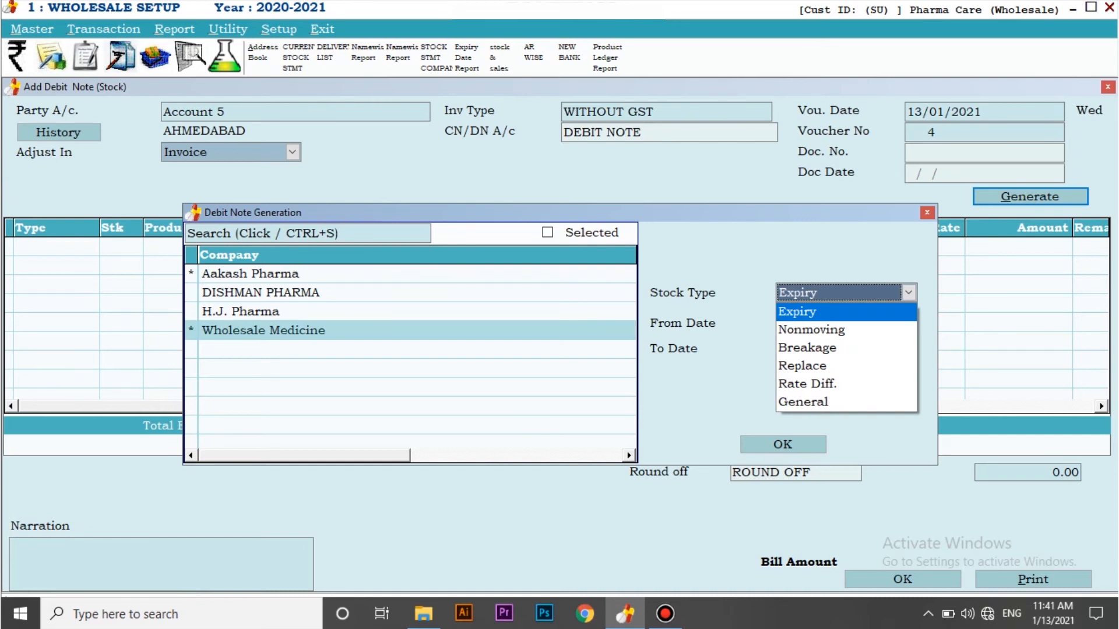
pyautogui.press('Return')
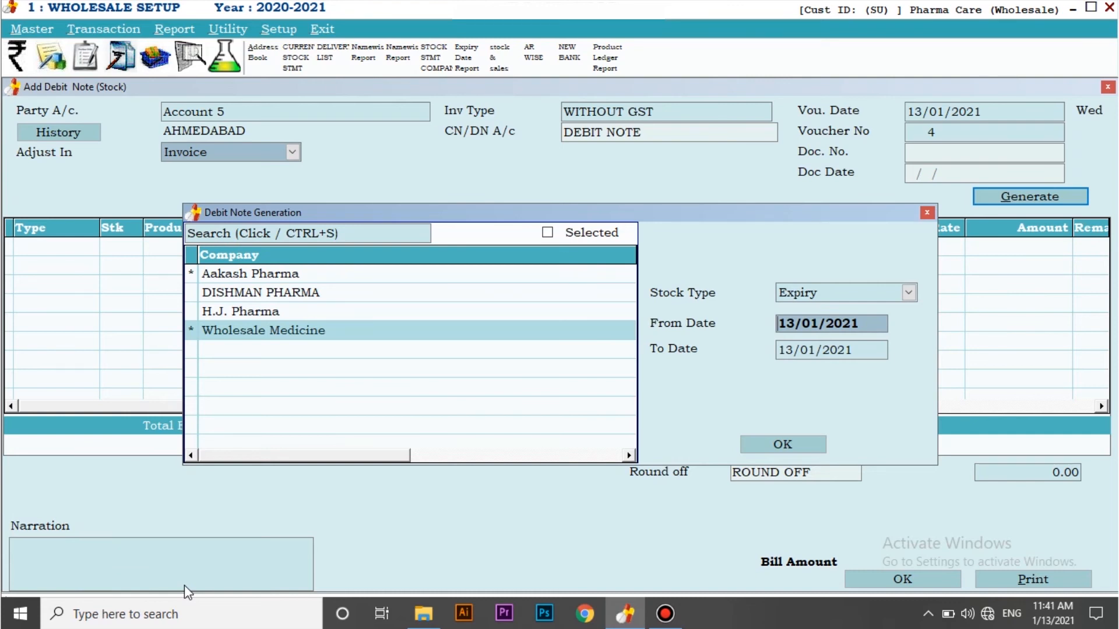
pyautogui.write('01')
pyautogui.press('Return')
pyautogui.press('Return')
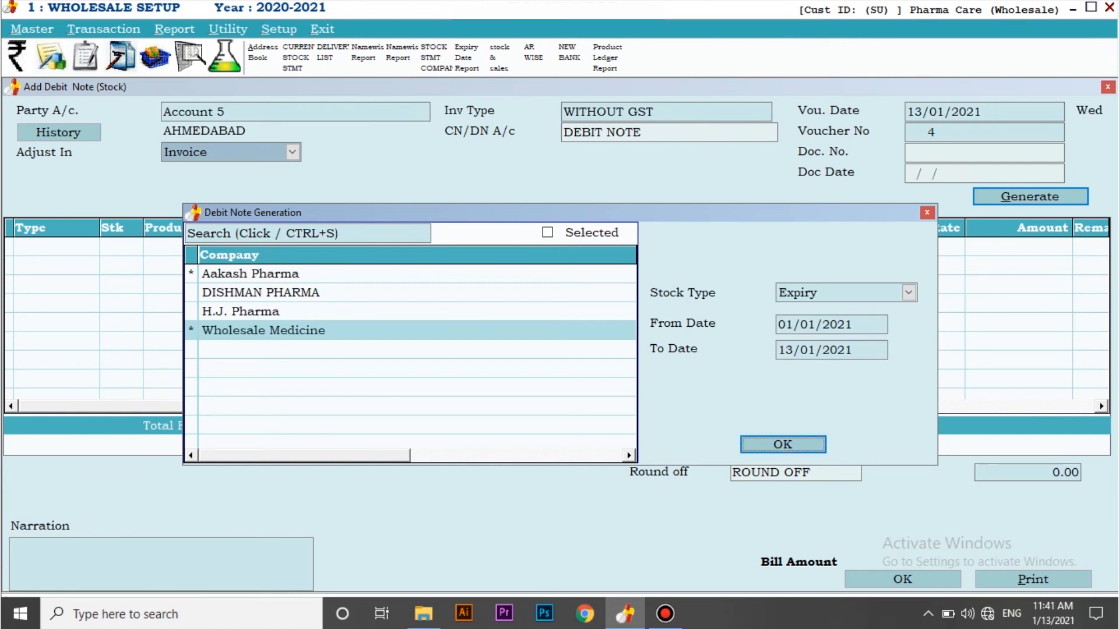
pyautogui.press('Return')
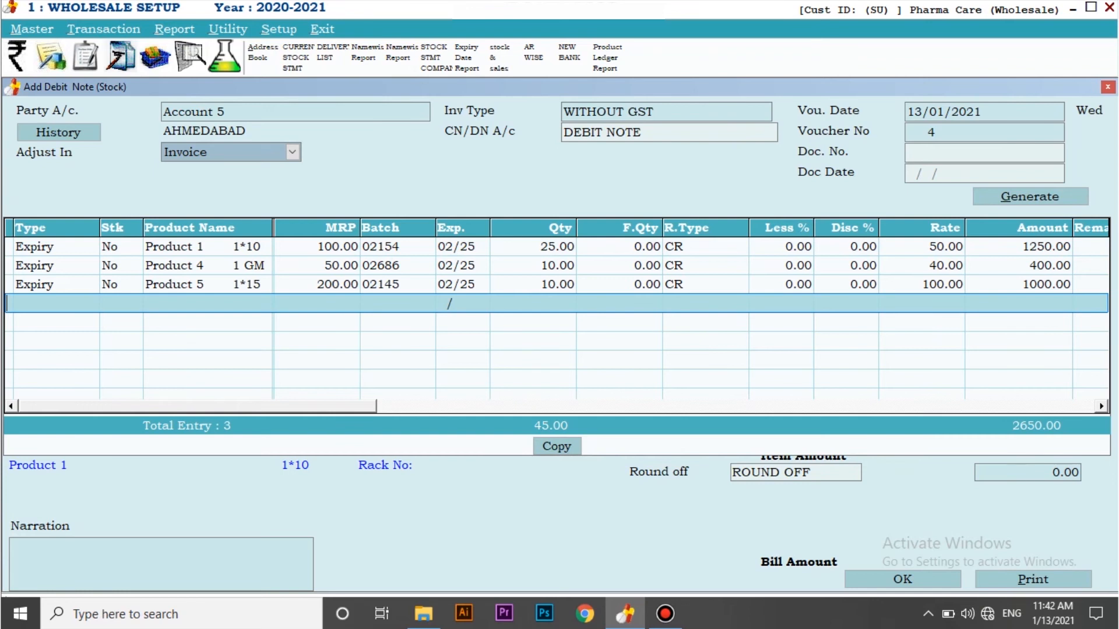
# - Add an item row of type Expiry, stock No, for Product 2 with MRP 200, batch 02145 and expiry 02/25
pyautogui.press('Return')
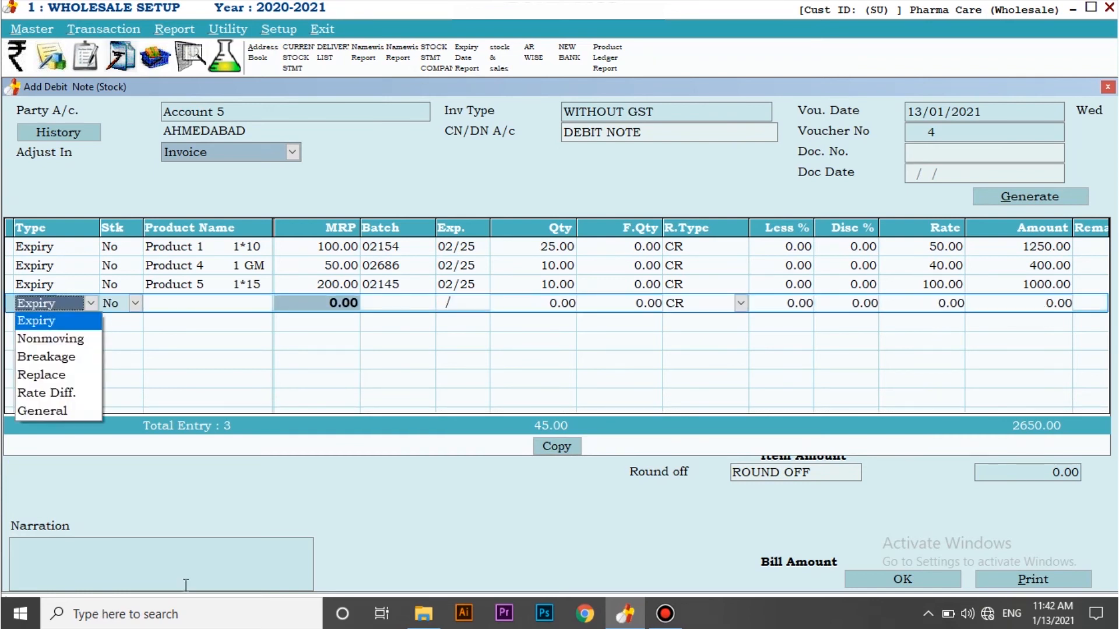
pyautogui.press('Return')
pyautogui.press('Return')
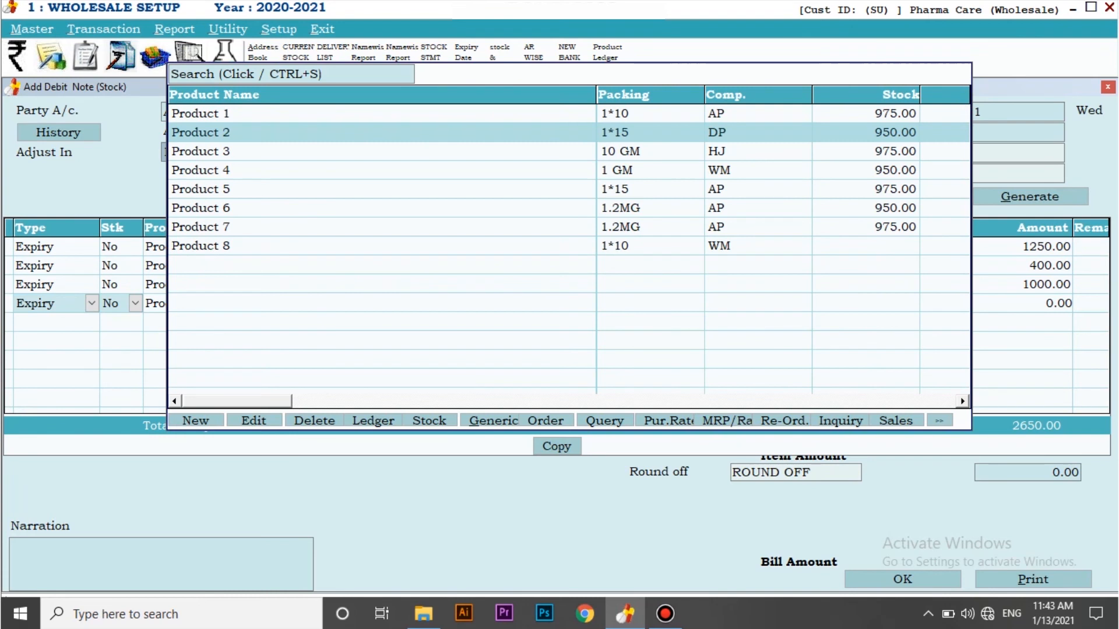
pyautogui.press('Return')
pyautogui.write('200')
pyautogui.press('Return')
pyautogui.write('0214')
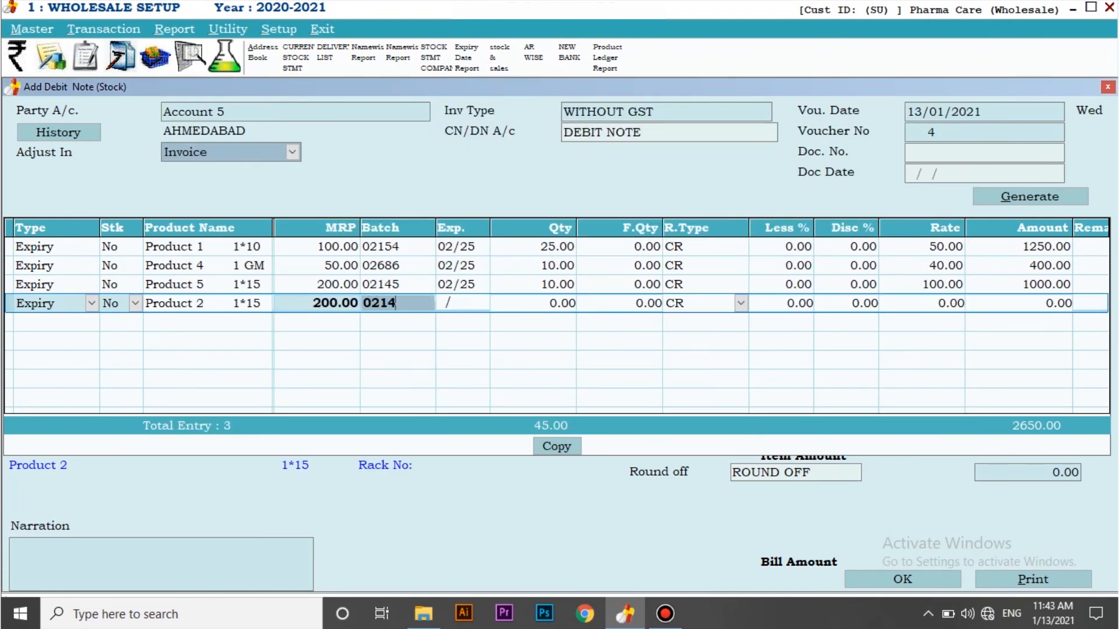
pyautogui.write('5')
pyautogui.press('Return')
pyautogui.write('0225')
pyautogui.press('Return')
# - Set Product 2's quantity to 20 without free quantity, accept the CR rate type without Less or discount, and complete the row
pyautogui.write('20')
pyautogui.press('Return')
pyautogui.press('Return')
pyautogui.press('Return')
pyautogui.press('Return')
pyautogui.press('Return')
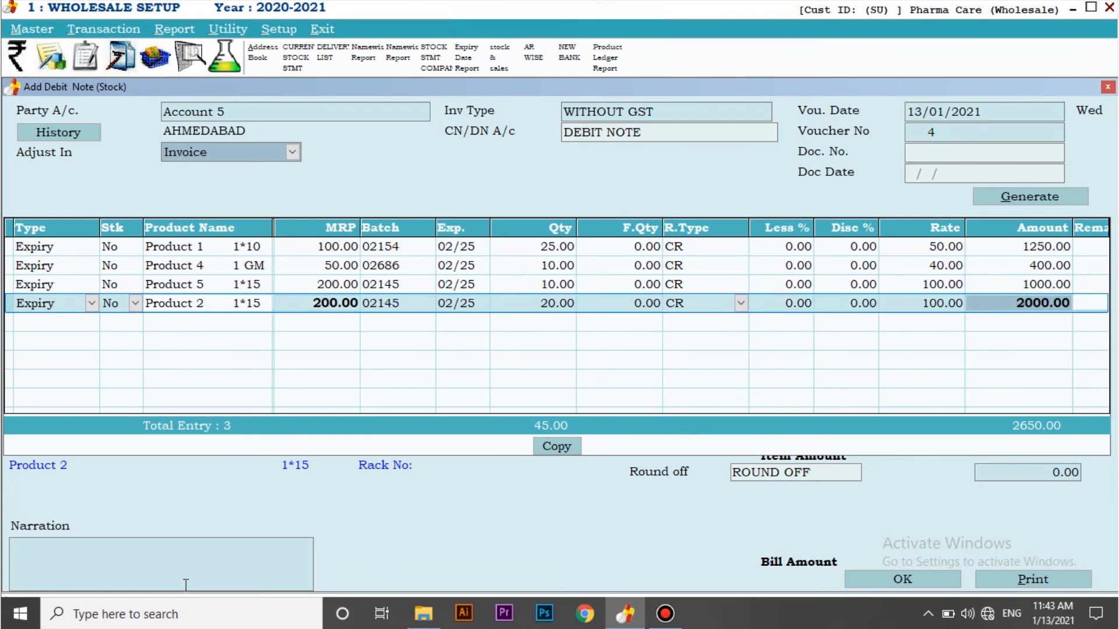
pyautogui.press('Return')
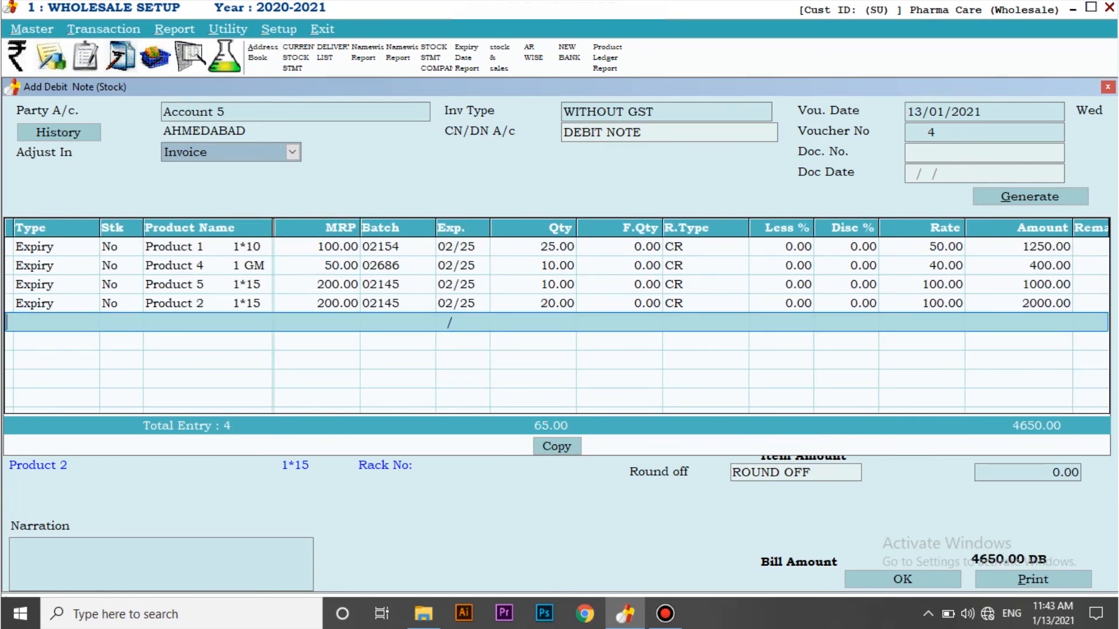
# - Save the Account 5 debit note without printing it and select its entry in the voucher list
pyautogui.click(886, 581)
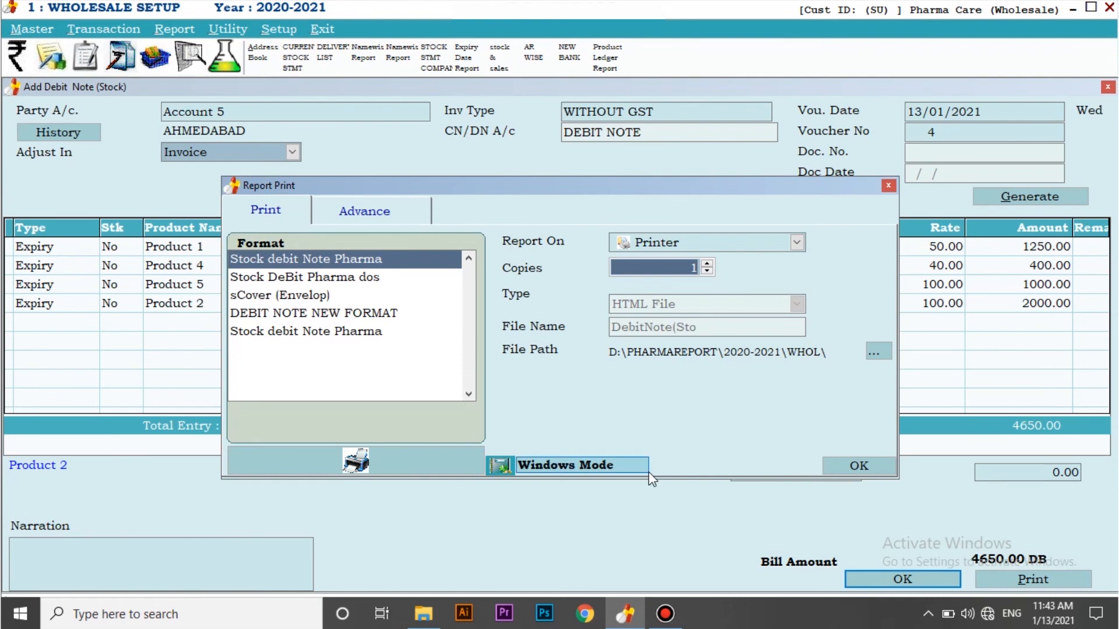
pyautogui.press('Escape')
pyautogui.click(529, 222)
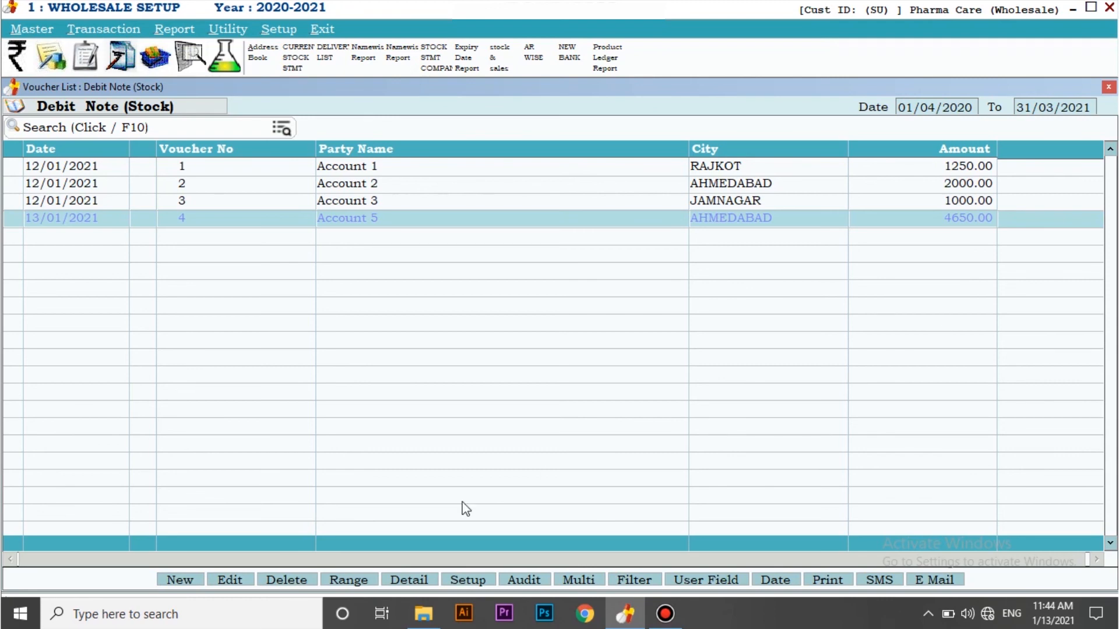
# - Start another stock debit note for Account 1, adjusted in Invoice, with invoice type WITHOUT GST and voucher date 13/01/2021
pyautogui.click(178, 580)
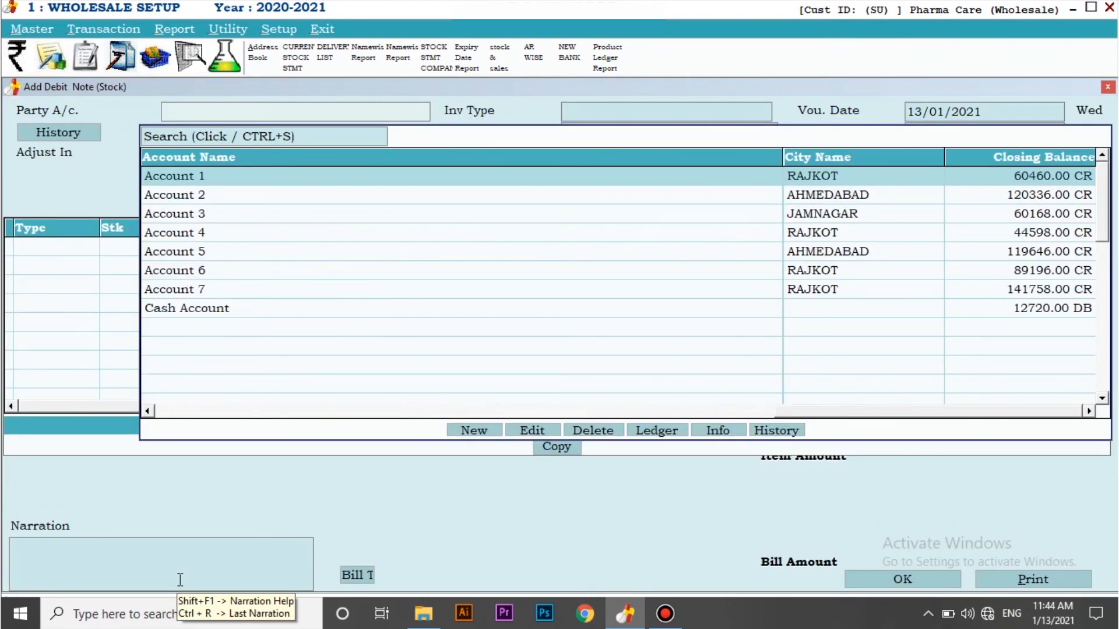
pyautogui.press('Return')
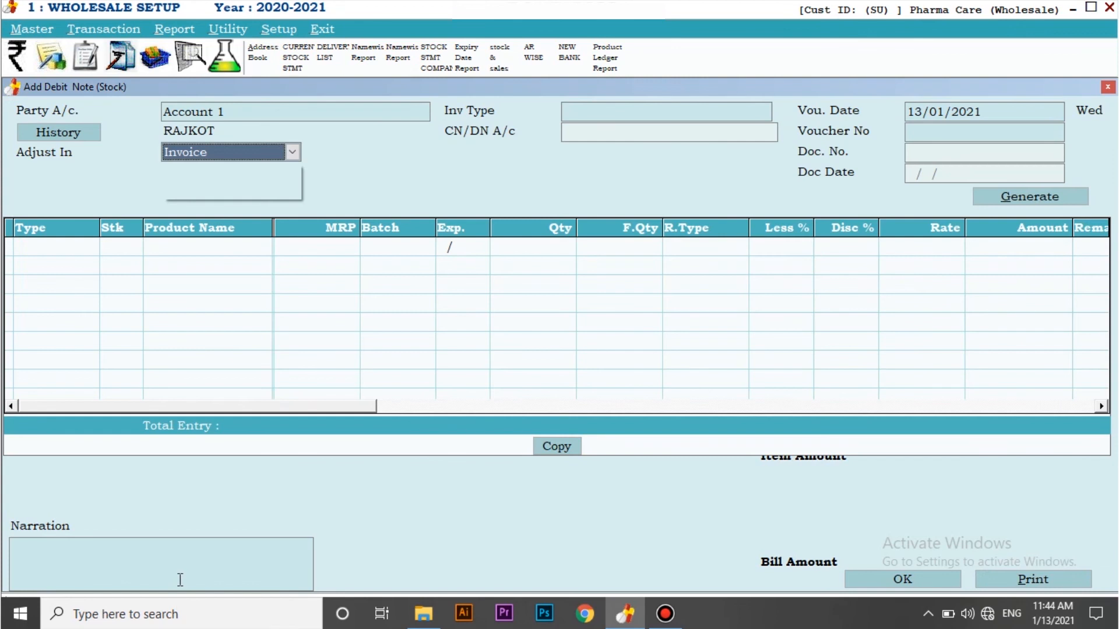
pyautogui.press('Return')
pyautogui.press('Down')
pyautogui.press('Down')
pyautogui.press('Return')
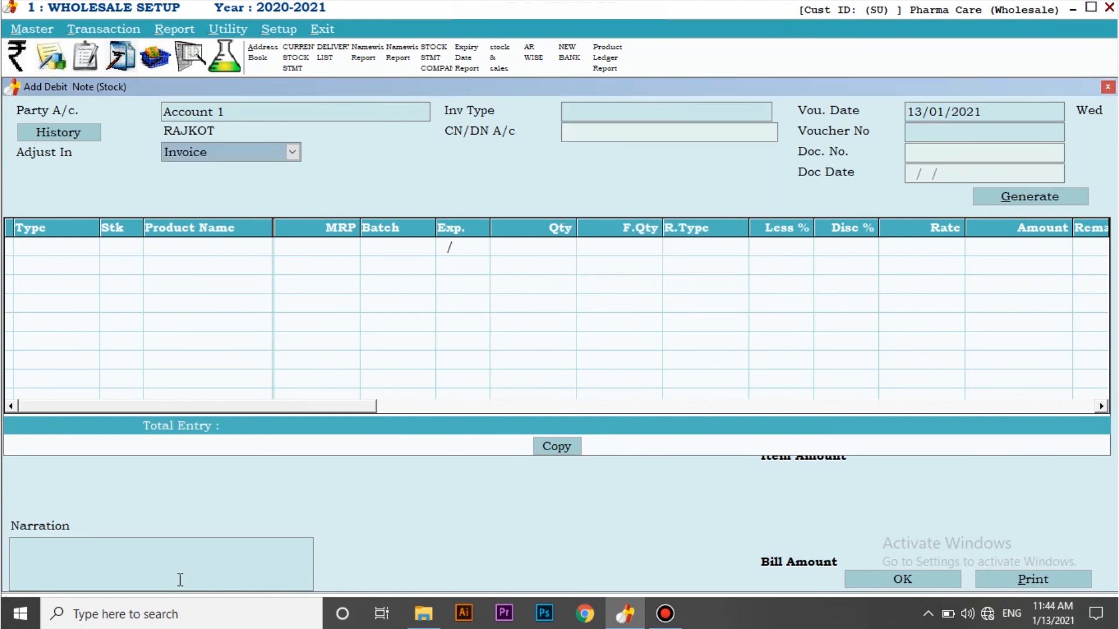
pyautogui.press('Return')
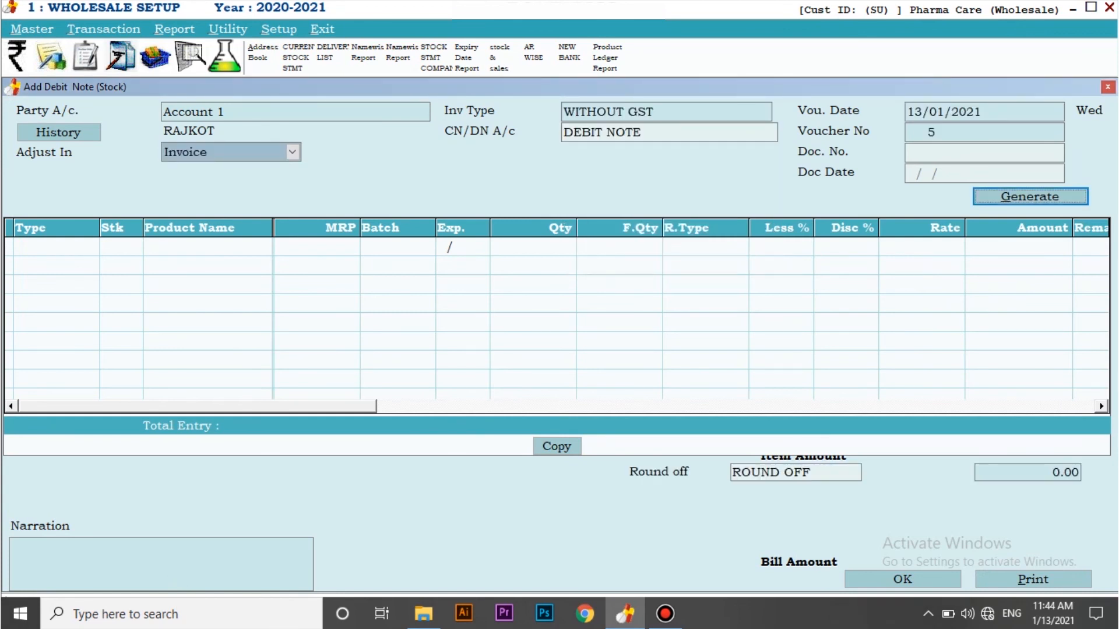
# - Add an item row of type Expiry, stock No, for Product 1 with MRP 100, batch 02154 and expiry 02/25
pyautogui.press('Return')
pyautogui.press('Return')
pyautogui.press('Return')
pyautogui.press('Return')
pyautogui.press('Return')
pyautogui.write('100')
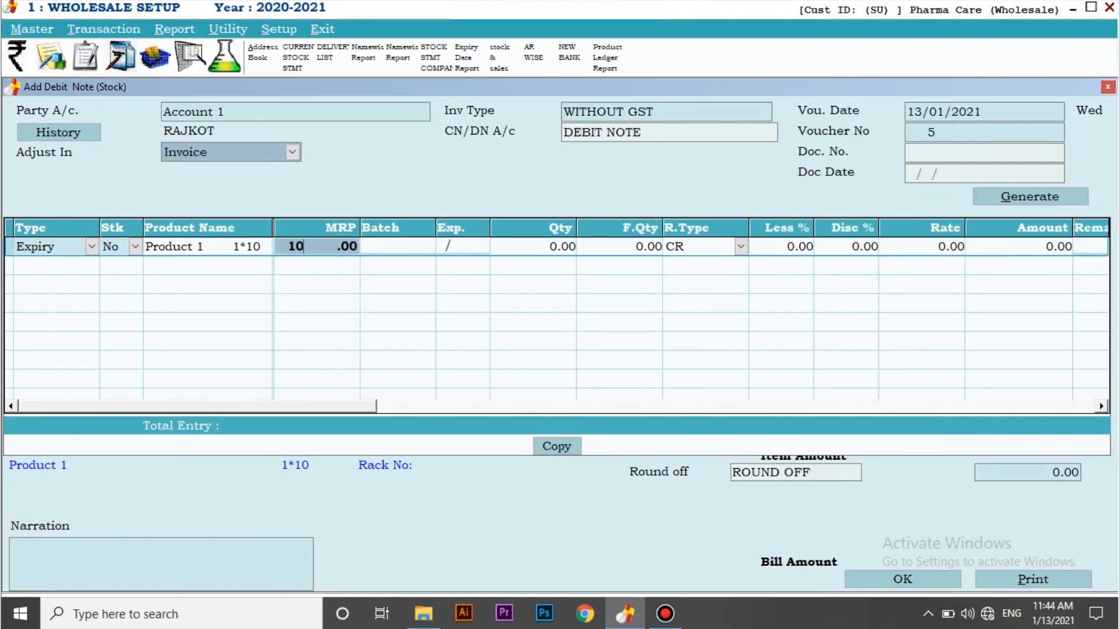
pyautogui.press('Return')
pyautogui.write('02154')
pyautogui.press('Return')
pyautogui.write('0225')
pyautogui.press('Return')
# - Set Product 1's quantity to 20 without free quantity, keep the CR rate type without Less or discount, and complete the row
pyautogui.write('20')
pyautogui.press('Return')
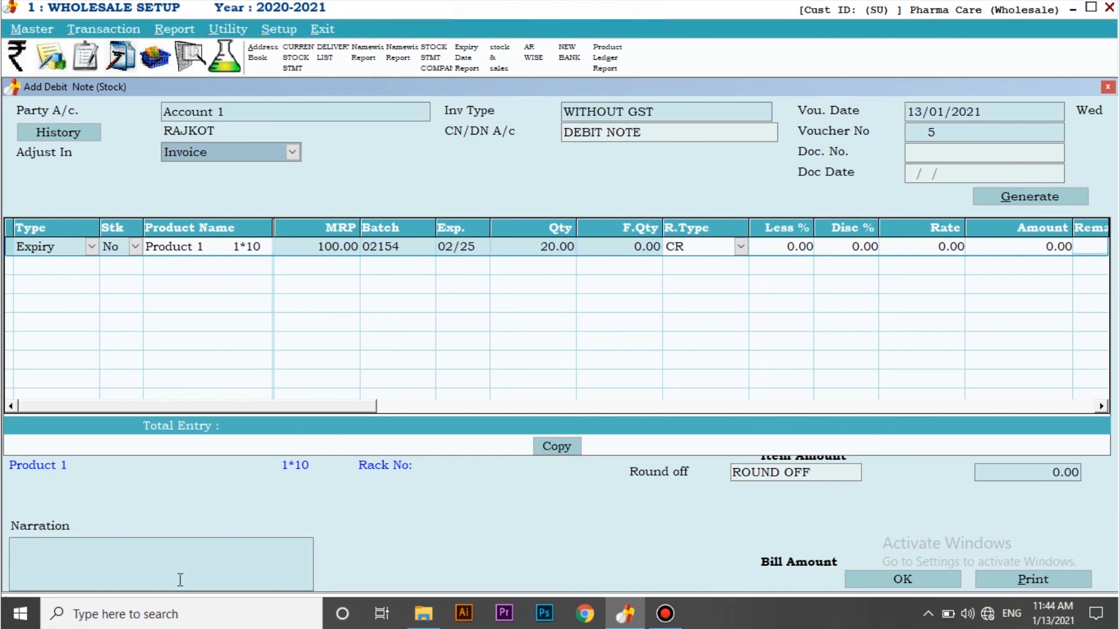
pyautogui.press('Return')
pyautogui.press('Return')
pyautogui.press('Return')
pyautogui.press('Return')
pyautogui.press('Return')
pyautogui.press('Return')
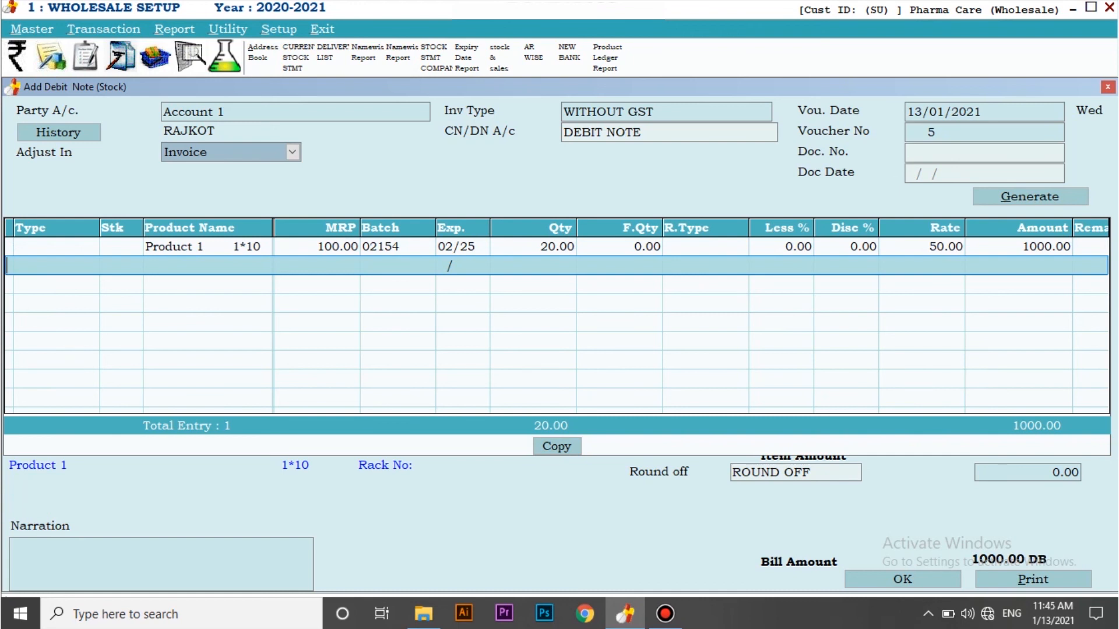
# - Save the Account 1 debit note, select its entry among the stock debit notes and close the voucher list
pyautogui.click(936, 577)
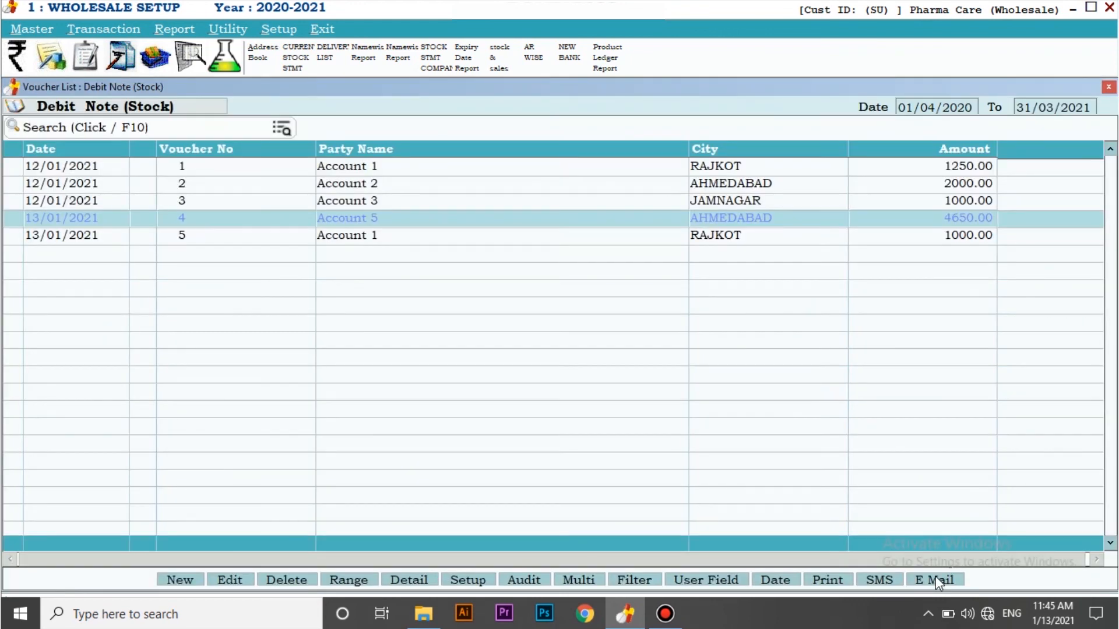
pyautogui.press('Down')
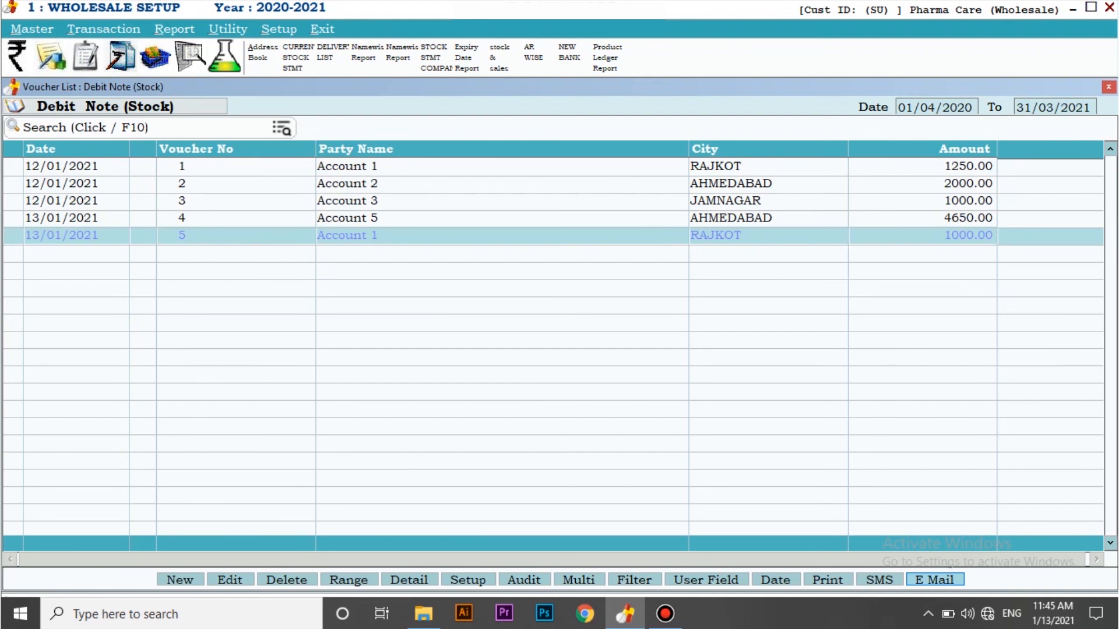
pyautogui.press('Escape')
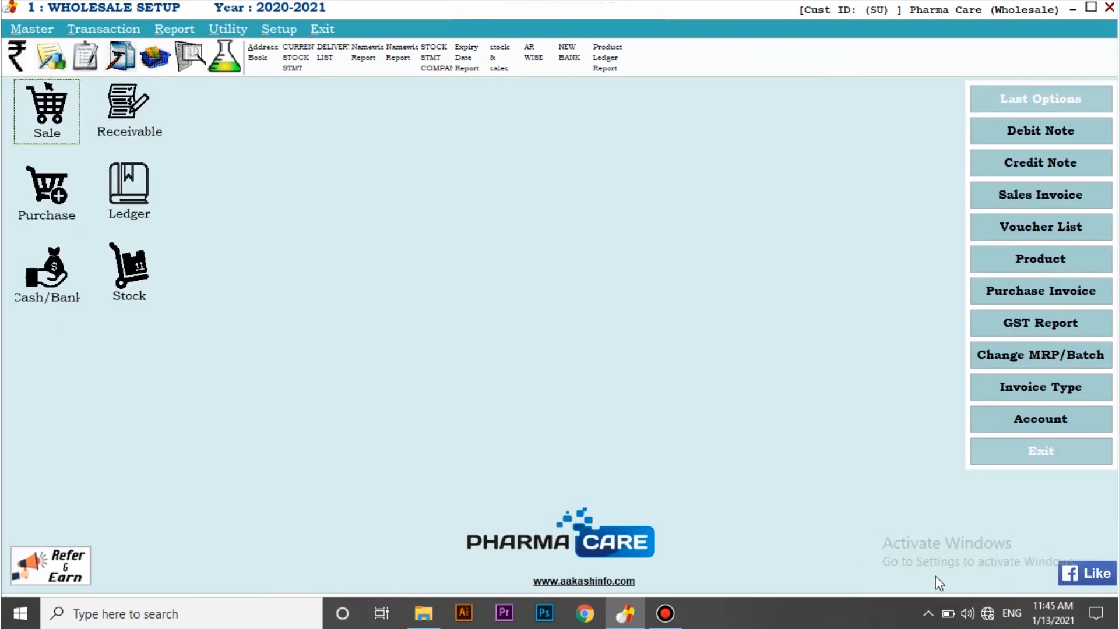